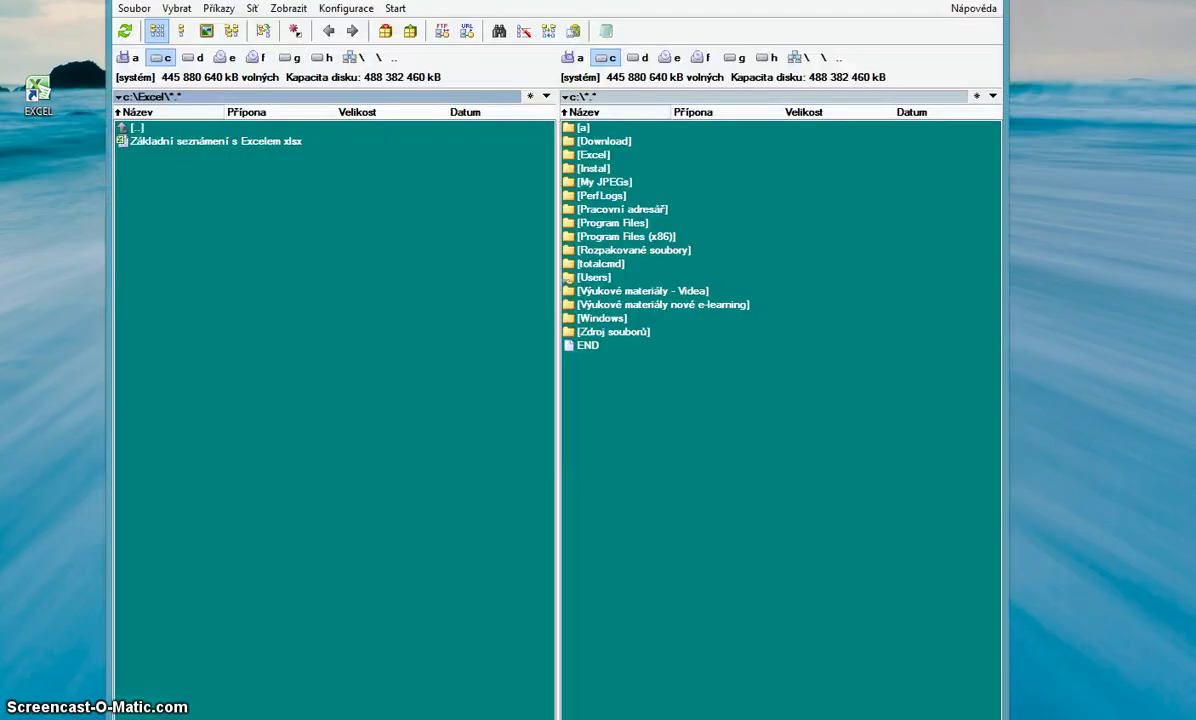
# Open the Základní seznámení s Excelem workbook and rename sheet List4 to 'Tvorba kalendáře'
pyautogui.doubleClick(197, 141)
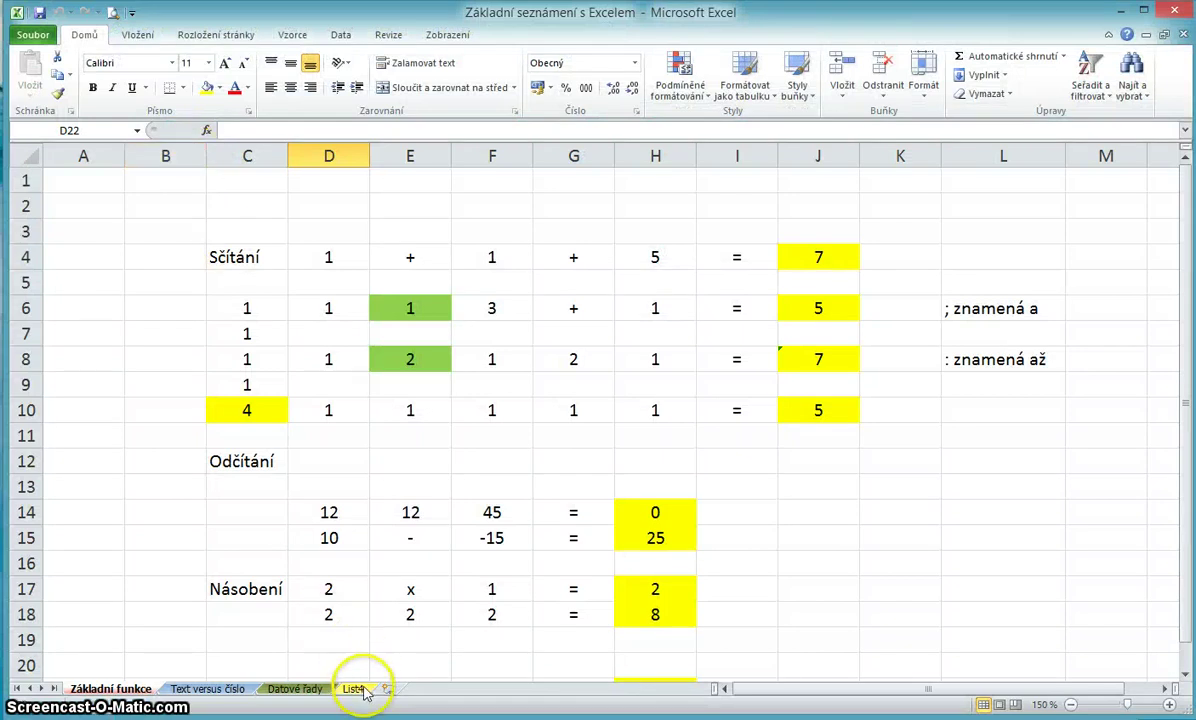
pyautogui.click(360, 689)
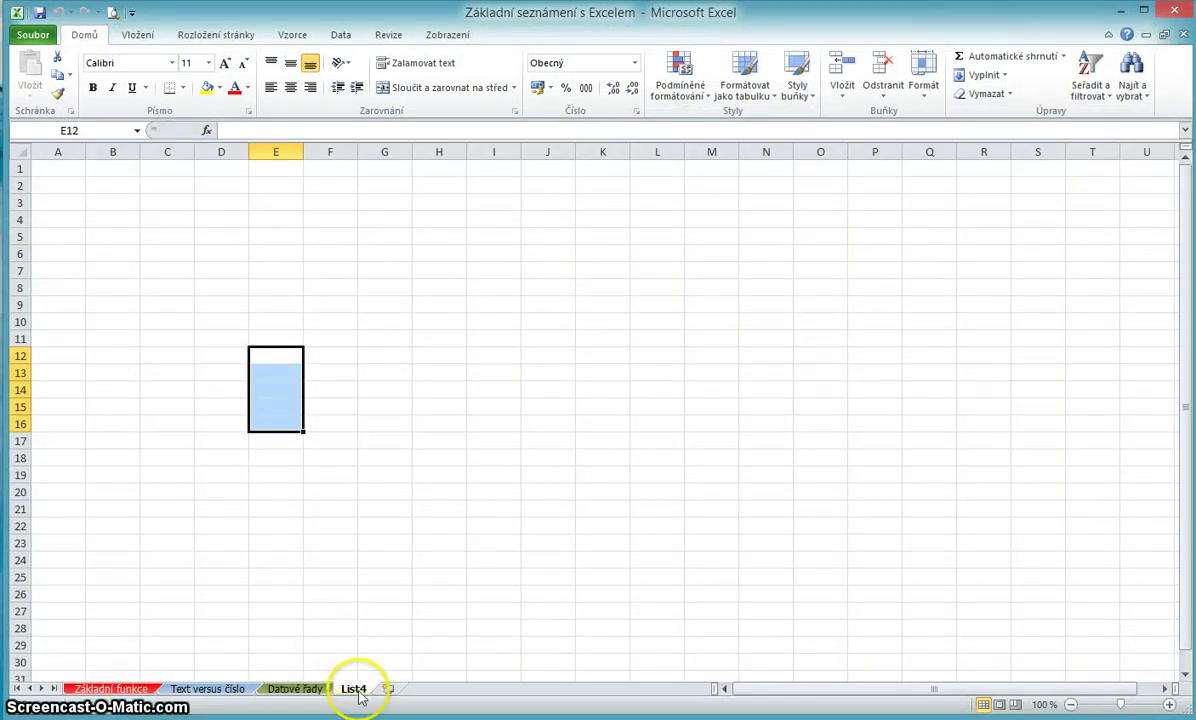
pyautogui.rightClick(357, 690)
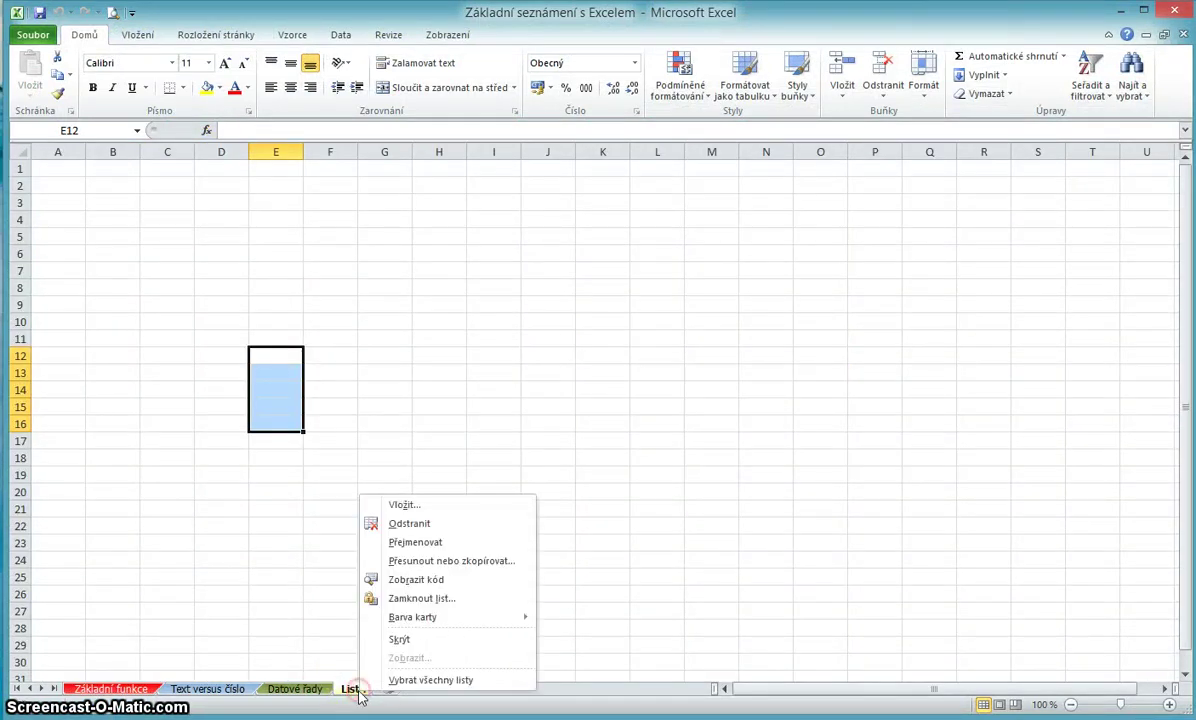
pyautogui.click(419, 542)
pyautogui.write('Tv')
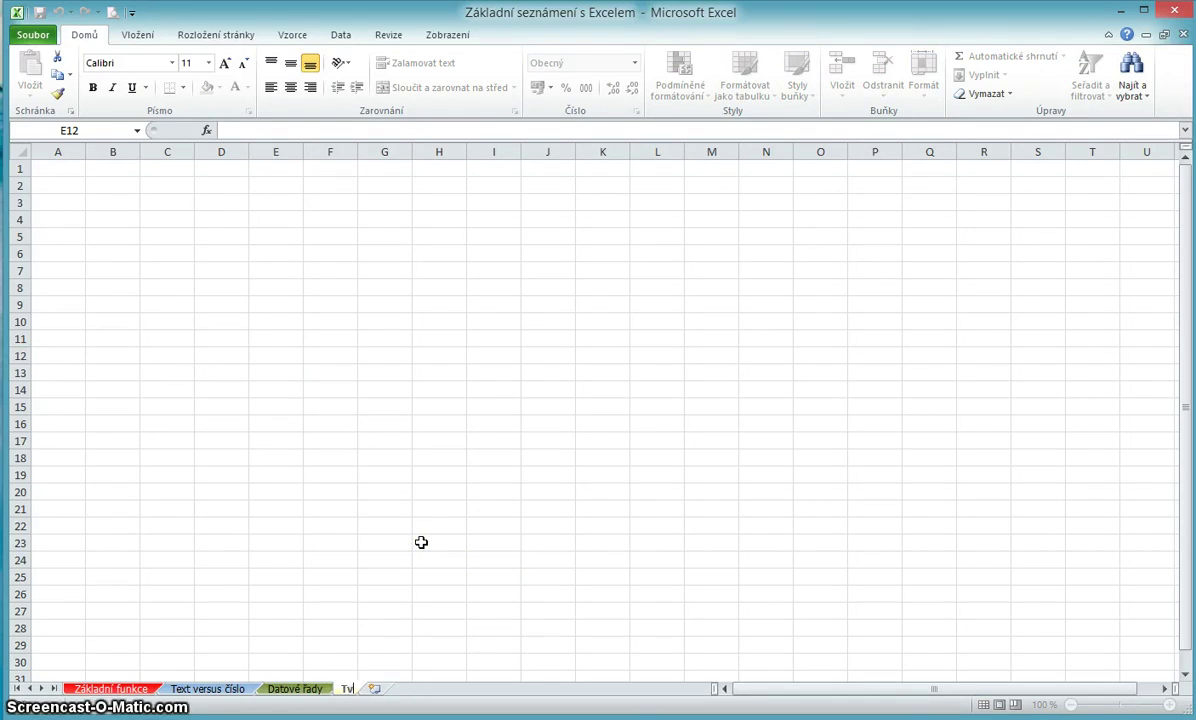
pyautogui.write('orba kalen')
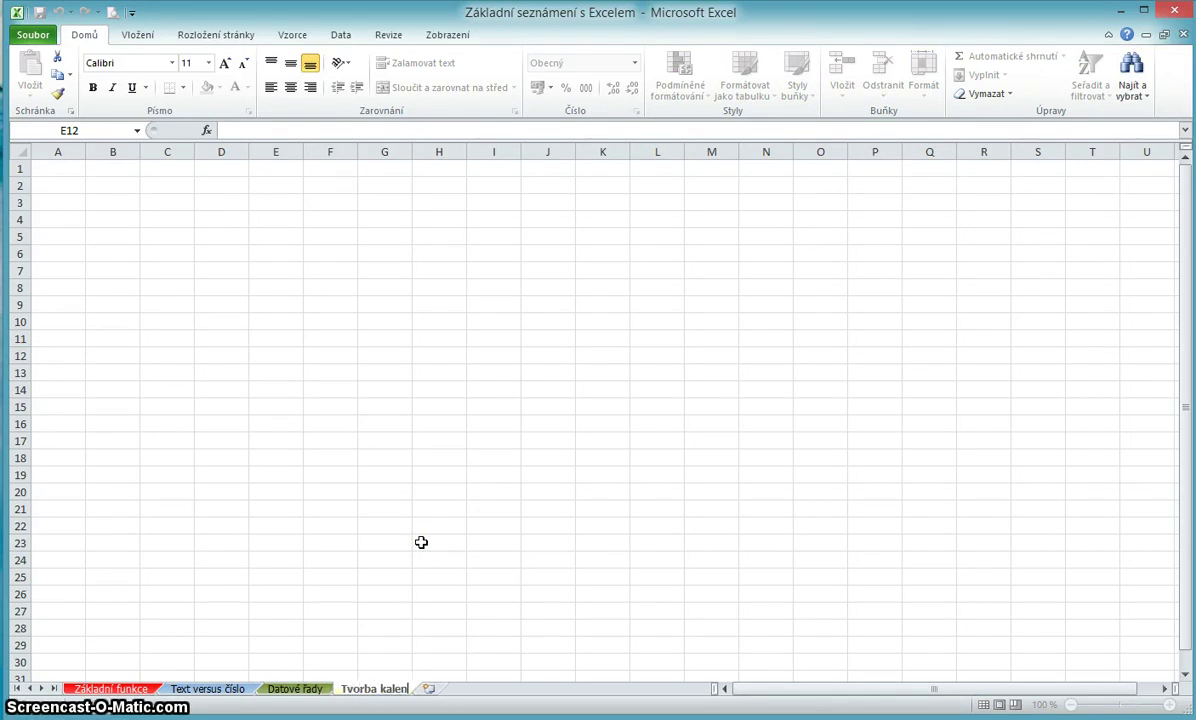
pyautogui.write('dáře')
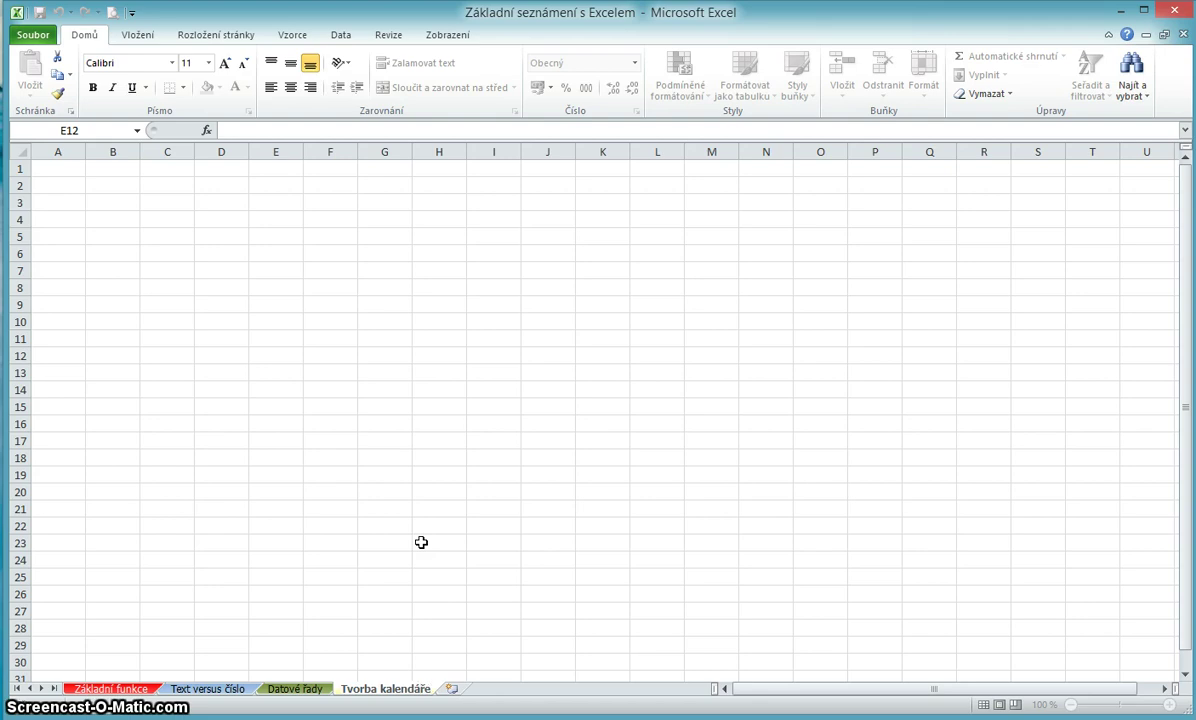
pyautogui.press('Return')
# Zoom the worksheet view to 140 %
pyautogui.click(337, 362)
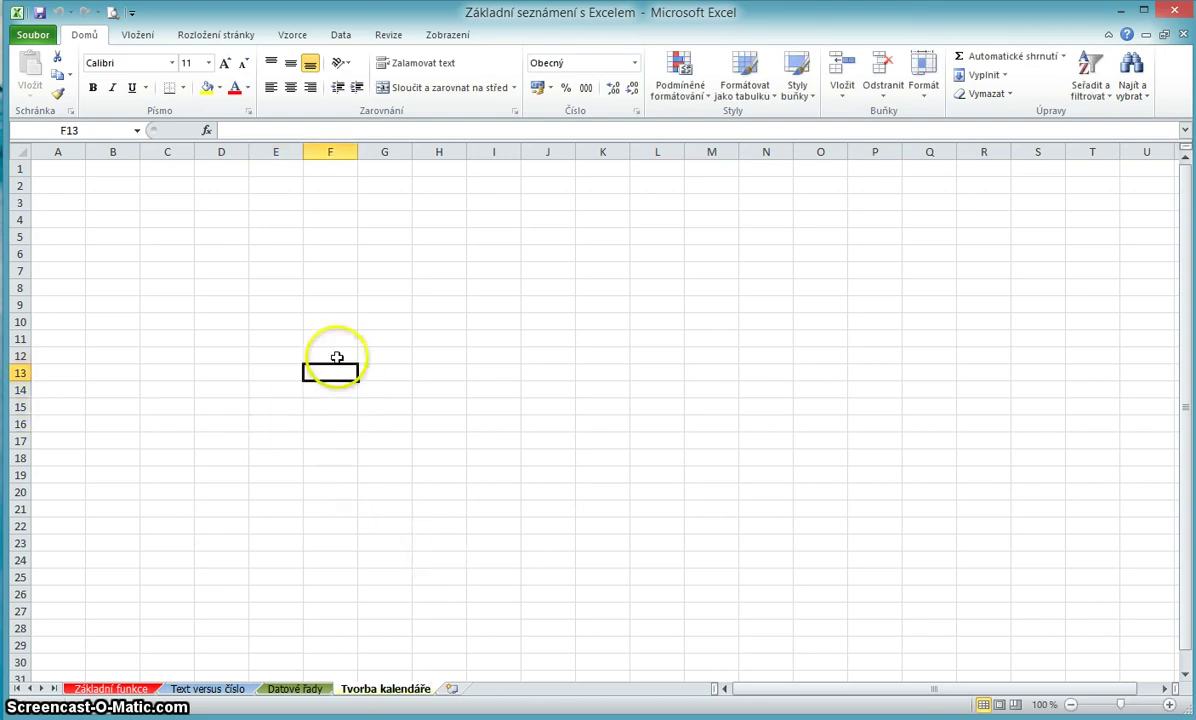
pyautogui.click(1170, 707)
pyautogui.click(1170, 707)
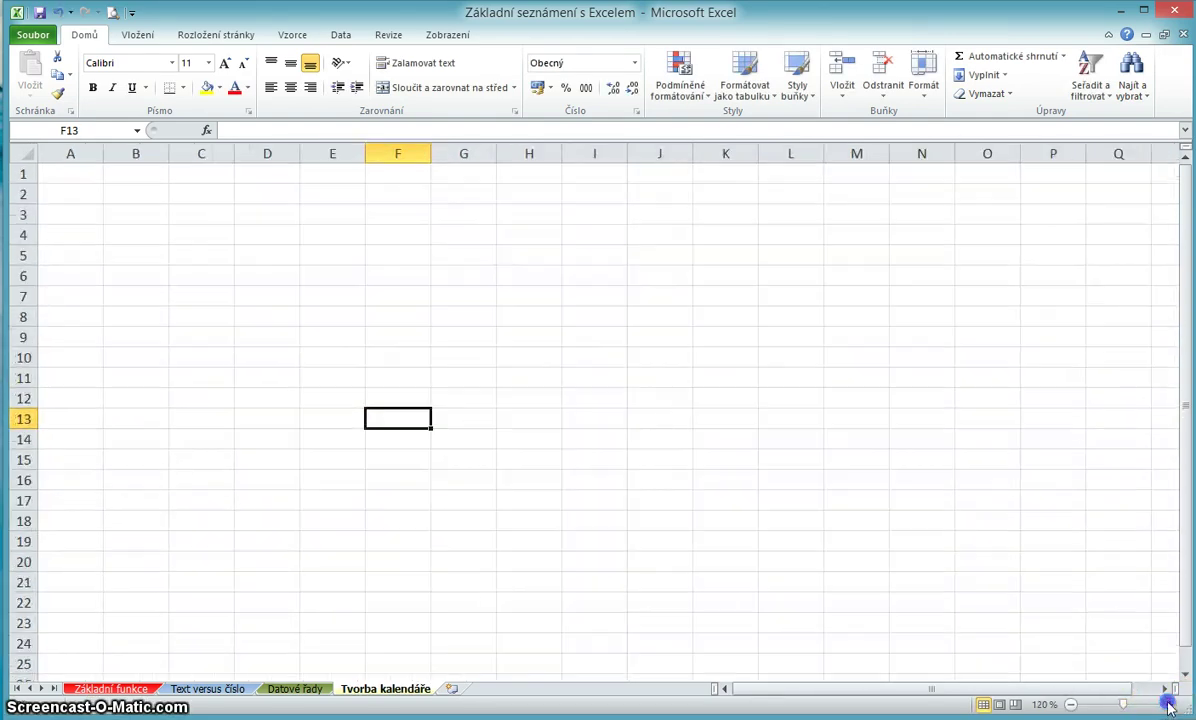
pyautogui.click(1170, 707)
pyautogui.click(1170, 707)
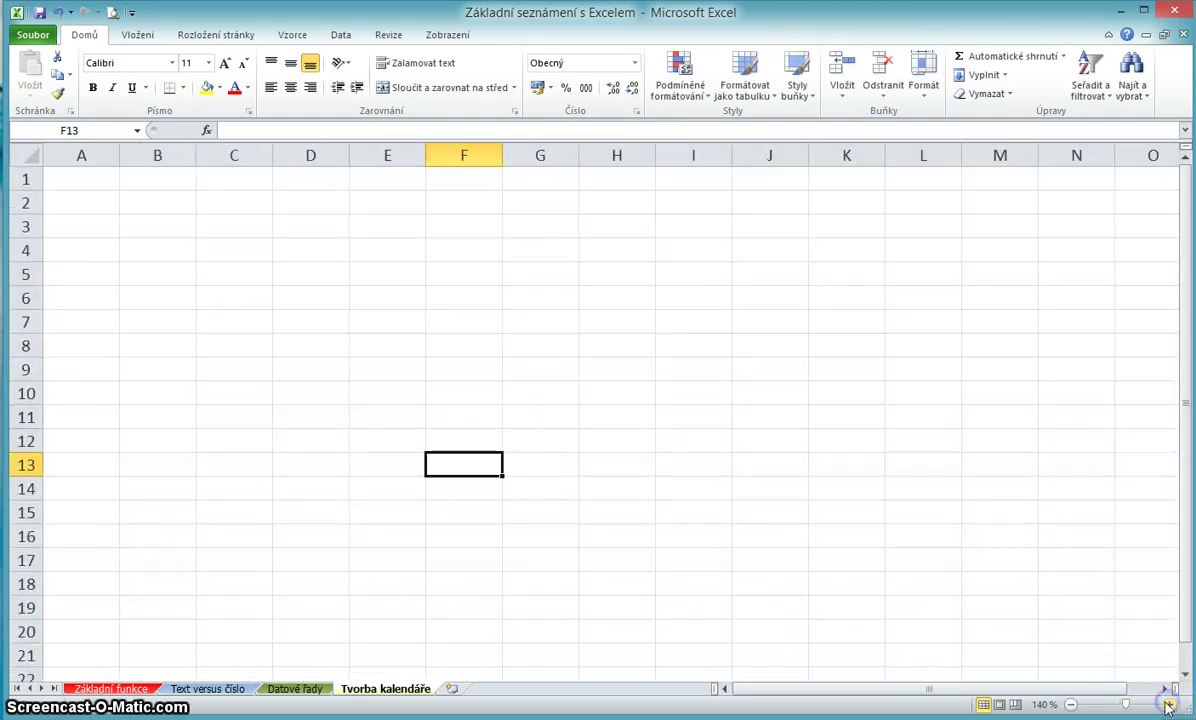
# Enter 1.1.2015 in C3, fill it down to C18 and widen column C
pyautogui.click(240, 229)
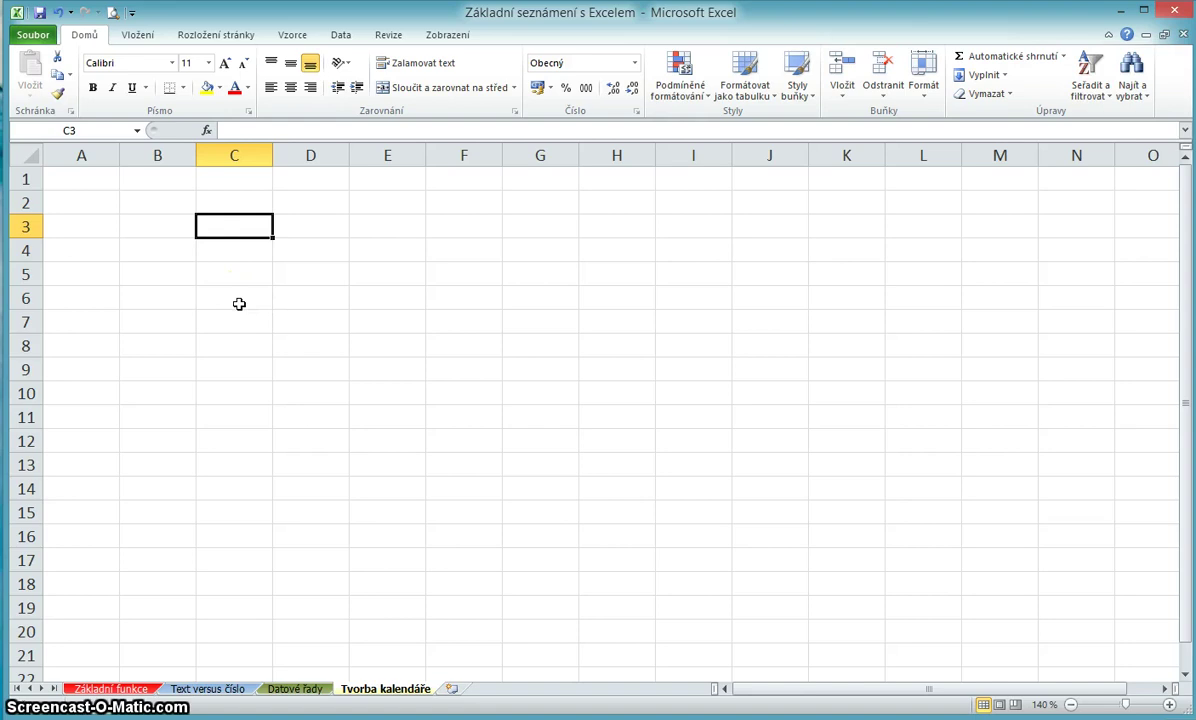
pyautogui.write('1.1.2015')
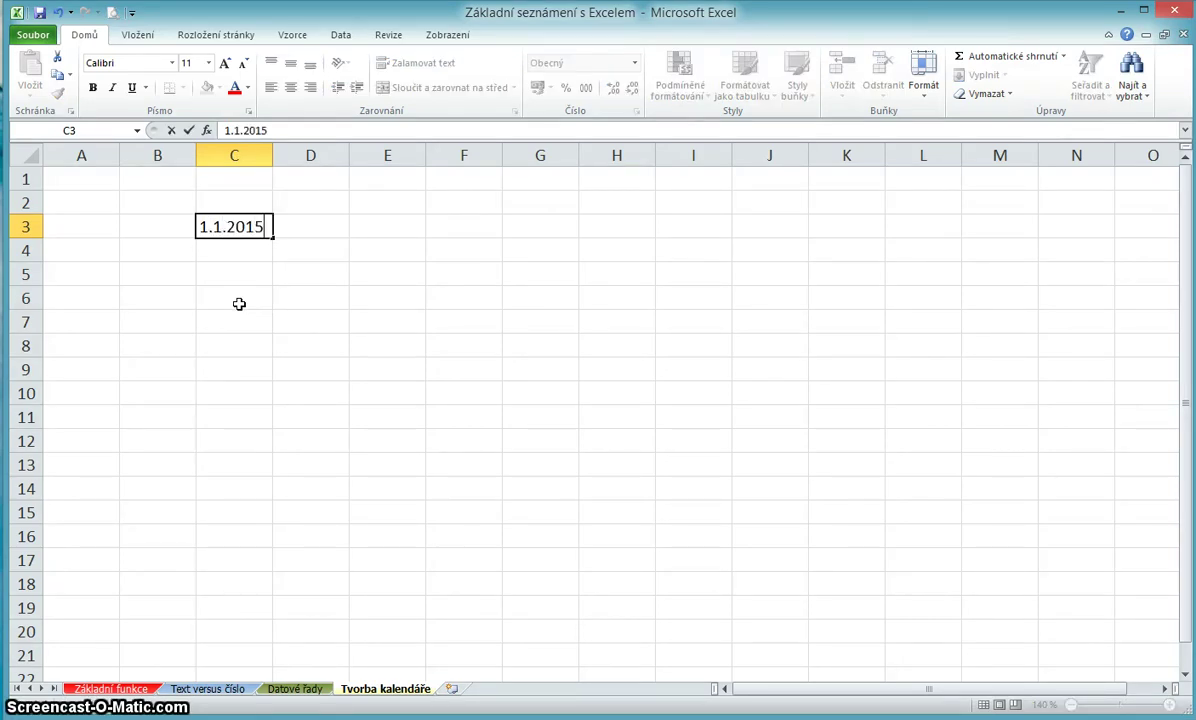
pyautogui.click(239, 304)
pyautogui.click(257, 227)
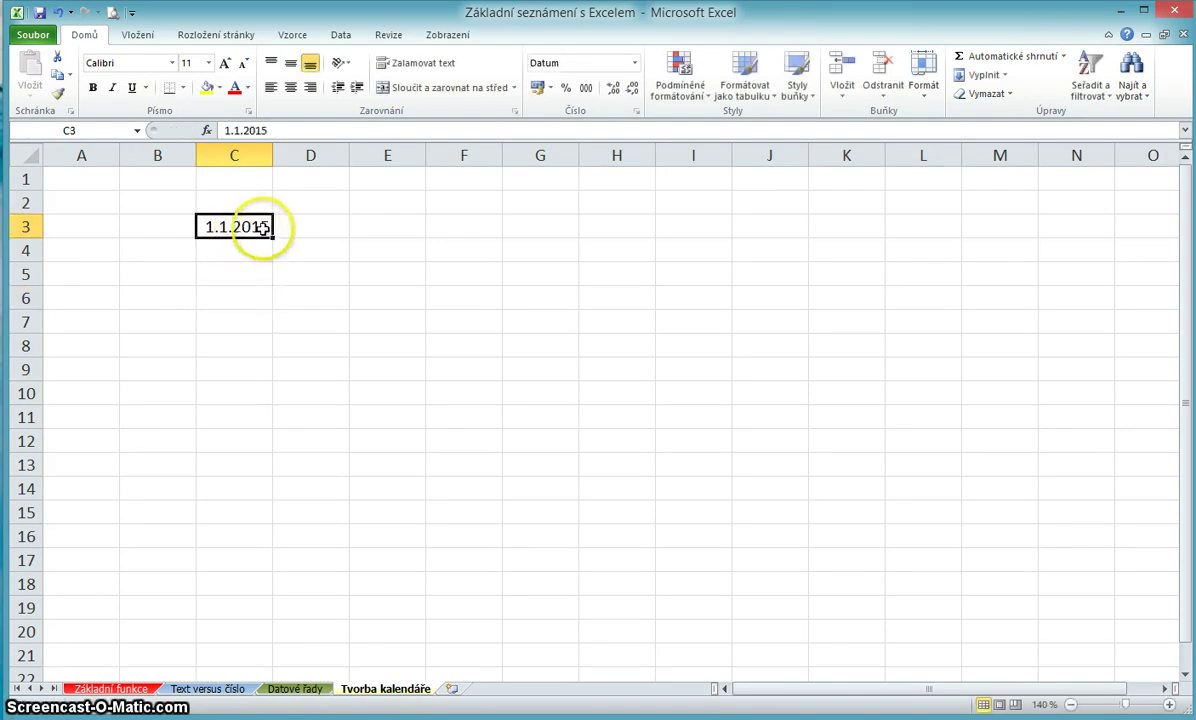
pyautogui.moveTo(271, 236); pyautogui.dragTo(260, 600)
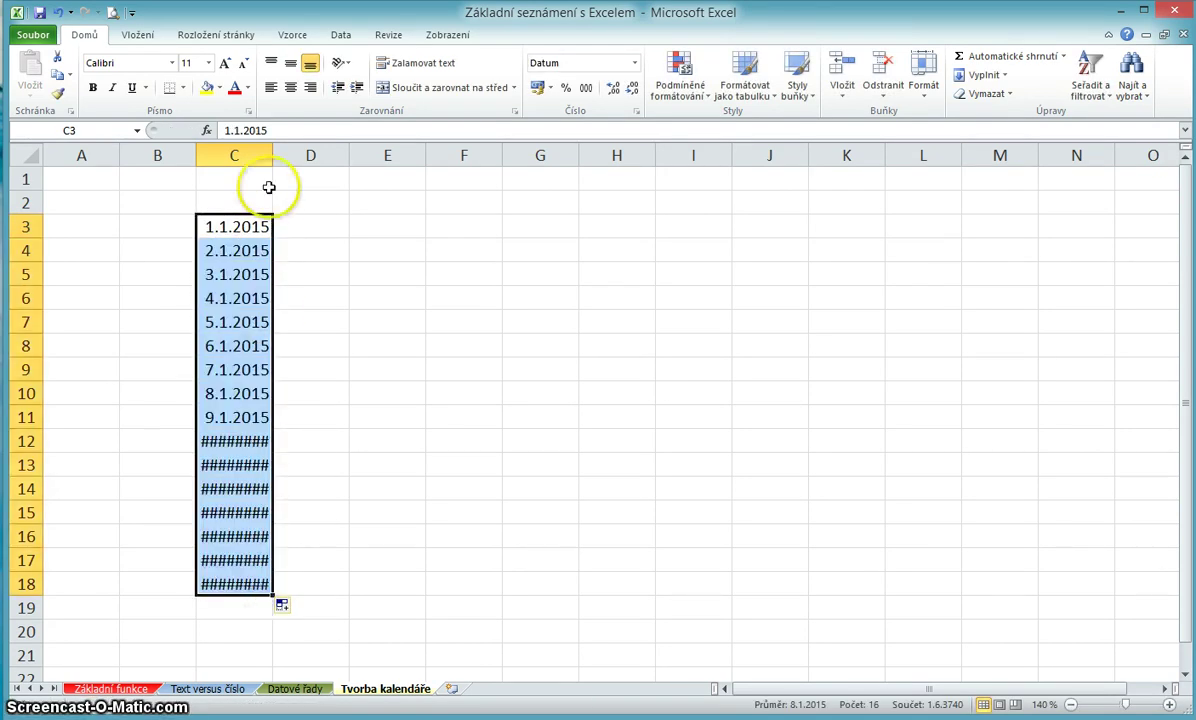
pyautogui.moveTo(273, 155); pyautogui.dragTo(288, 155)
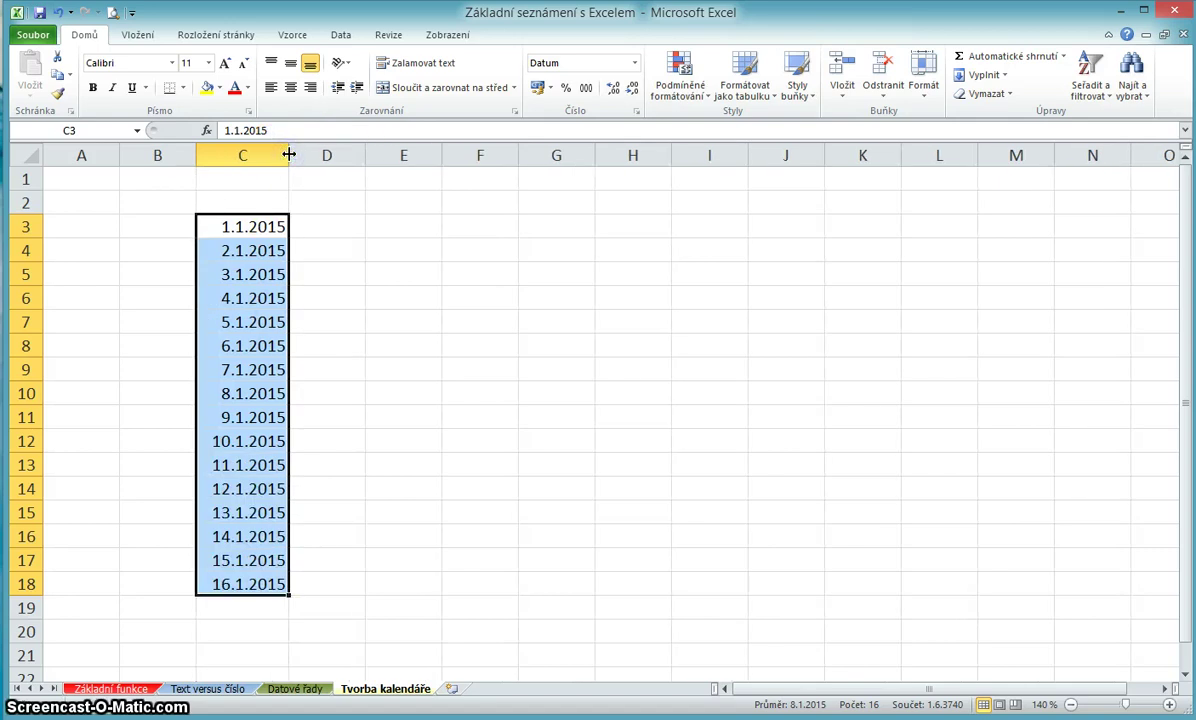
pyautogui.click(270, 226)
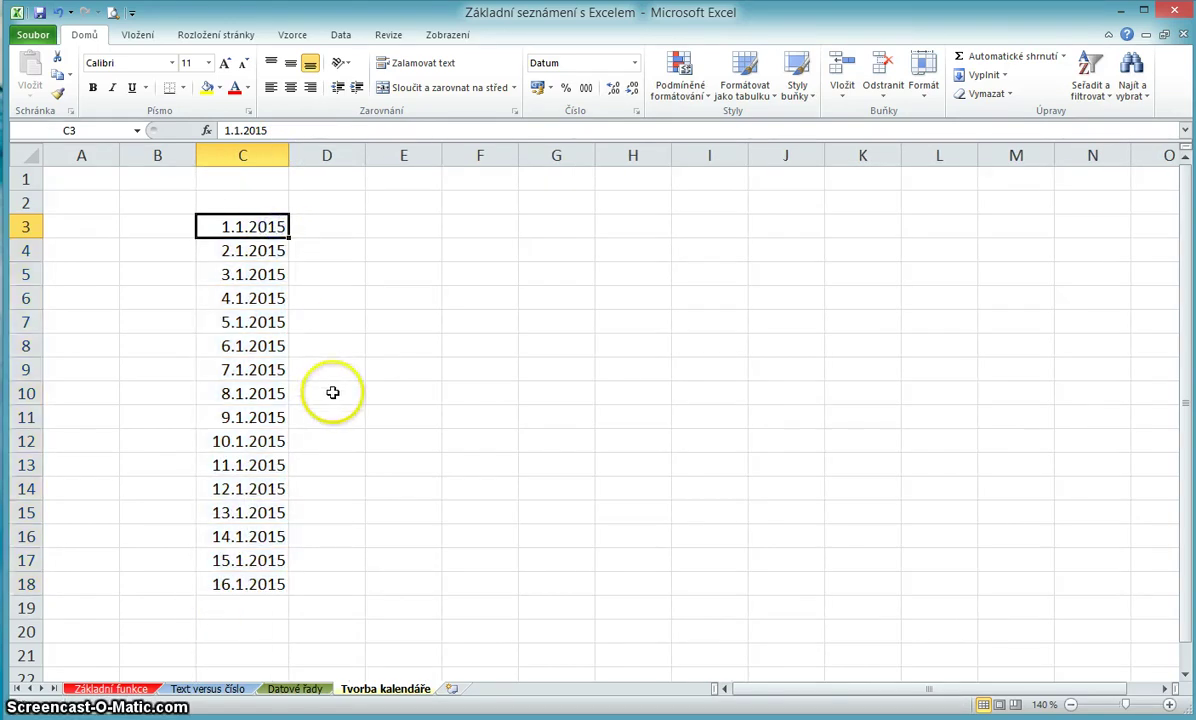
# Copy the date 1.1.2015 from C3 into D3
pyautogui.hotkey('ctrl', 'c')
pyautogui.click(349, 226)
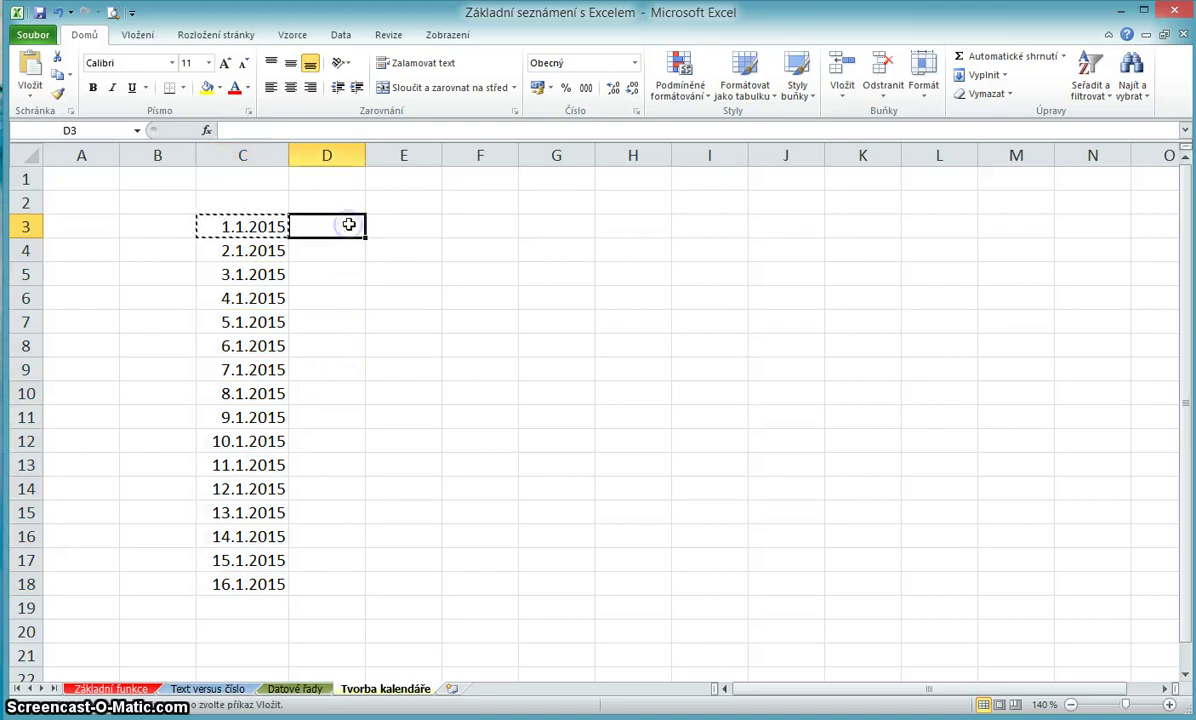
pyautogui.hotkey('ctrl', 'v')
pyautogui.press('Escape')
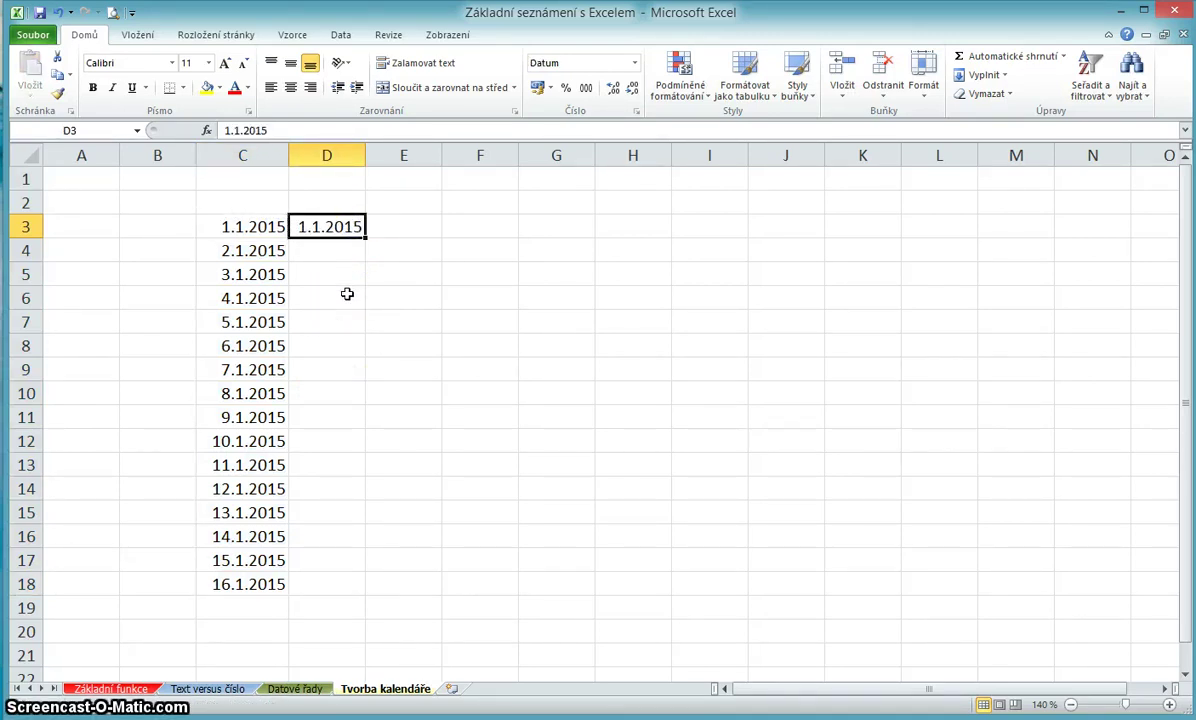
# Format D3 with the long date style *14. březen 2001, showing '1. leden 2015'
pyautogui.click(352, 228)
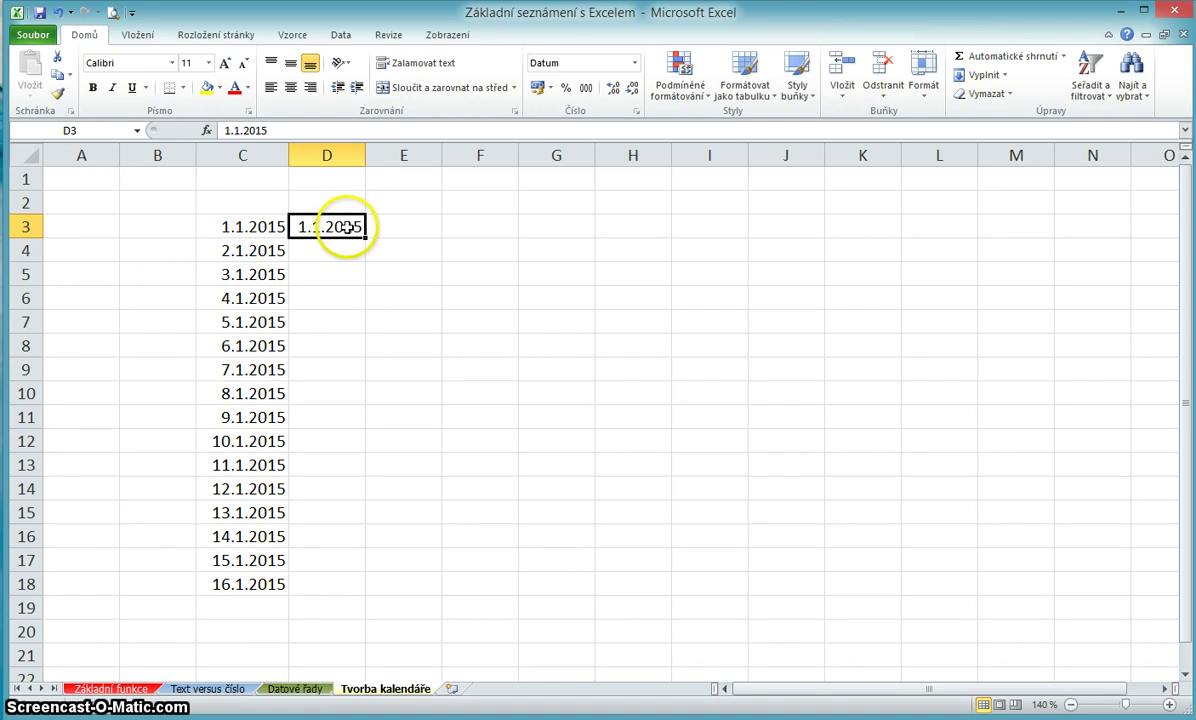
pyautogui.rightClick(347, 228)
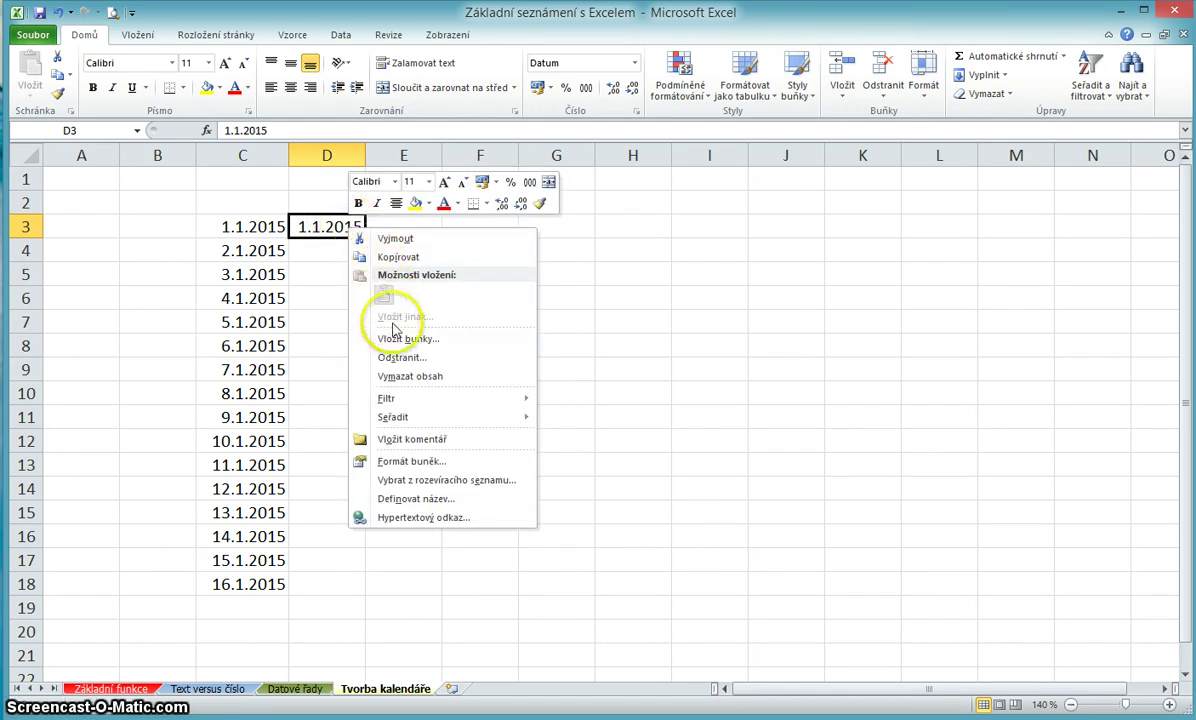
pyautogui.click(410, 462)
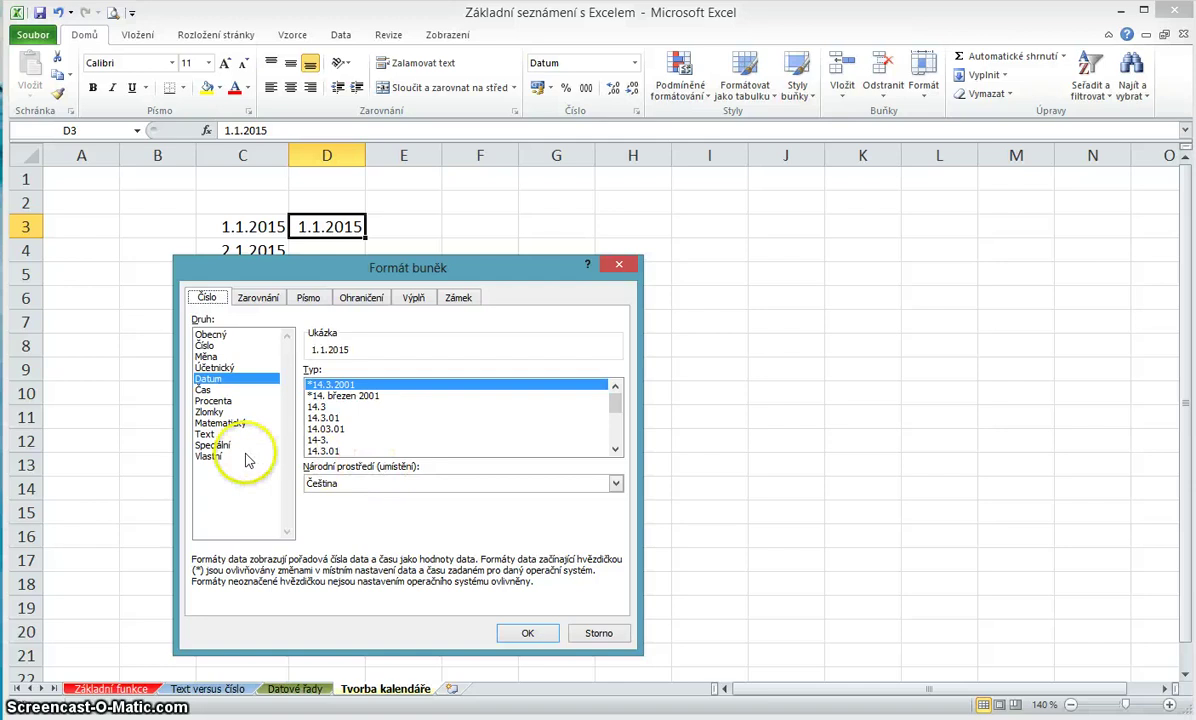
pyautogui.click(342, 397)
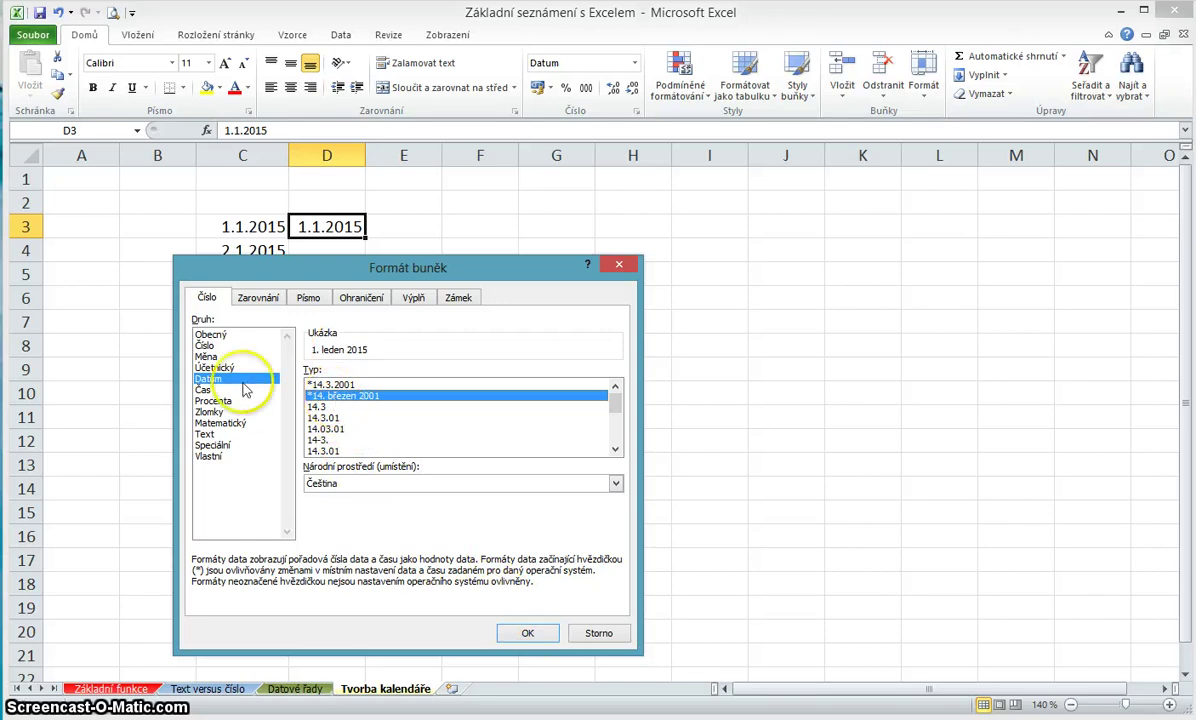
pyautogui.click(530, 632)
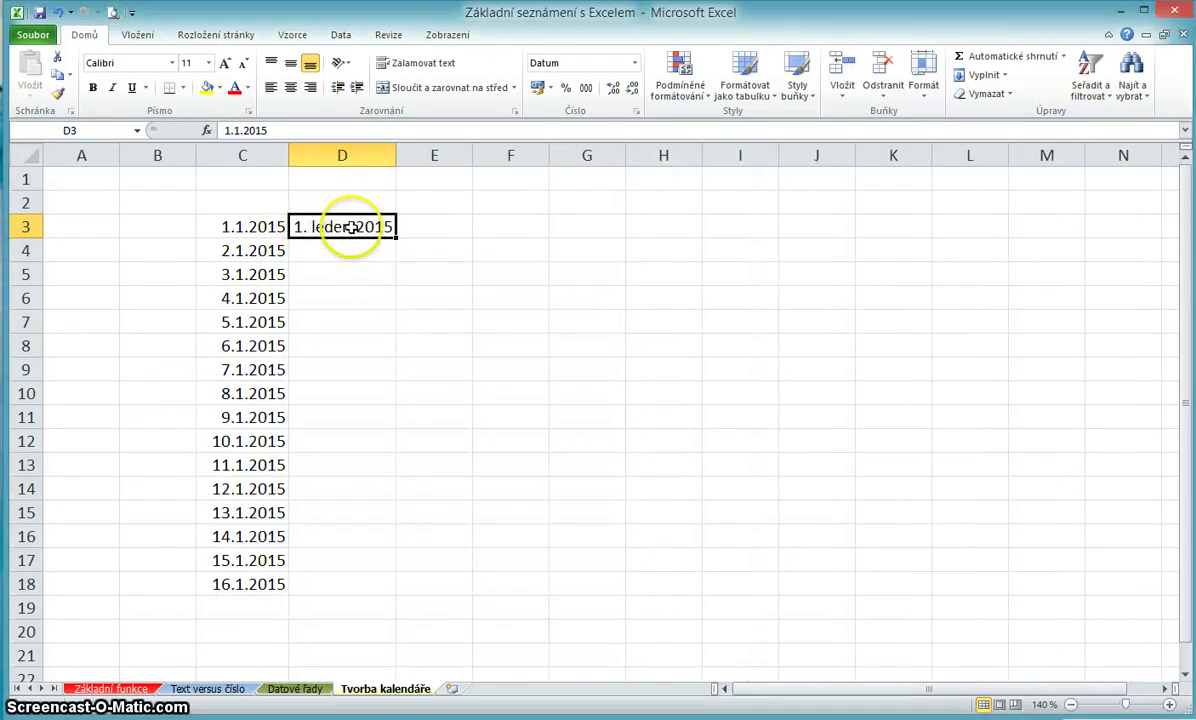
# Reapply the 14. březen 2001 long date format to D3
pyautogui.rightClick(372, 229)
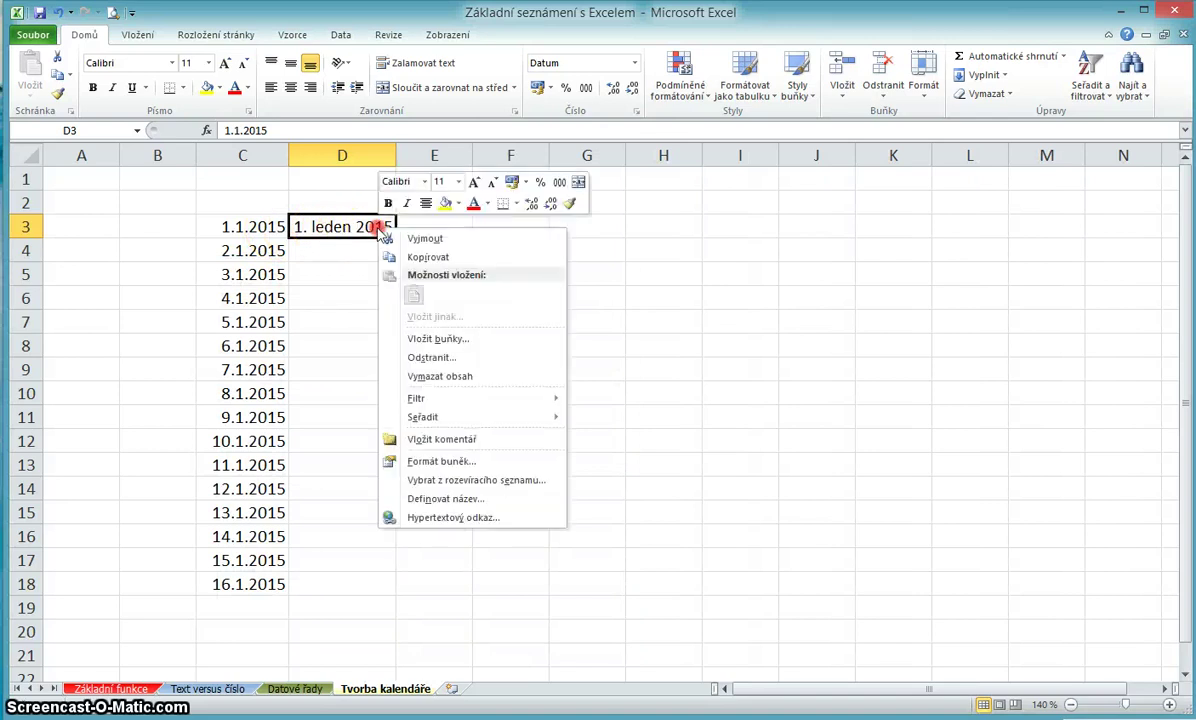
pyautogui.click(446, 460)
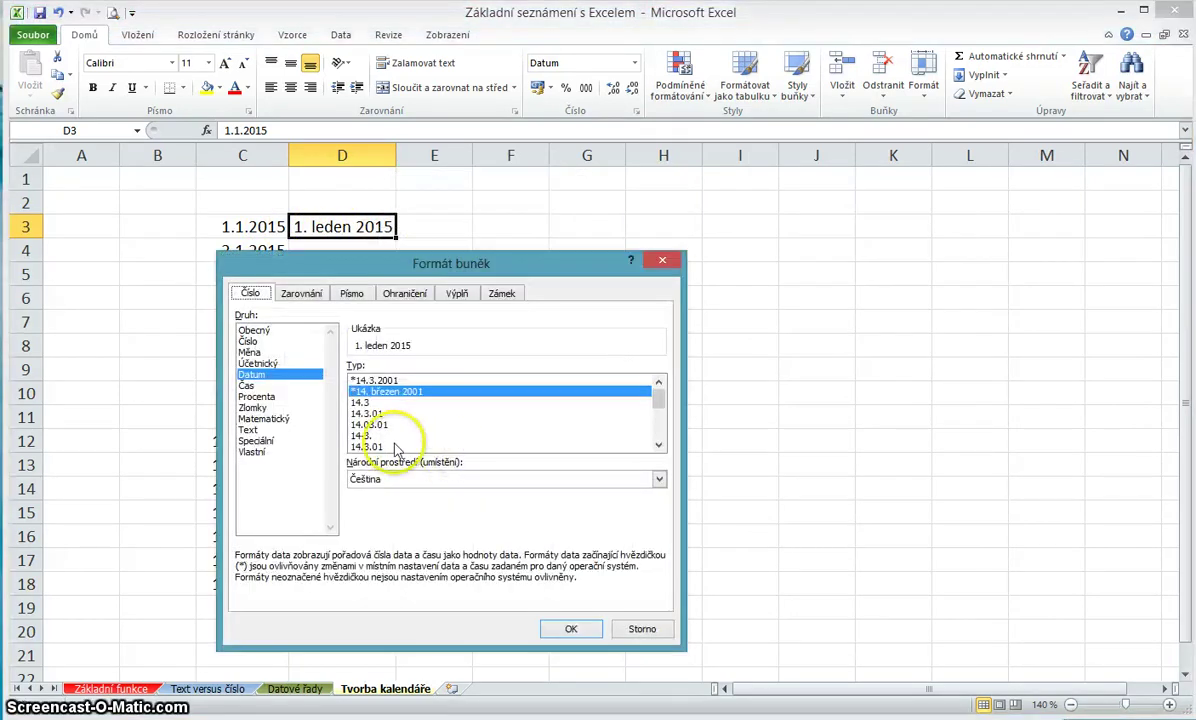
pyautogui.moveTo(657, 396); pyautogui.dragTo(650, 415)
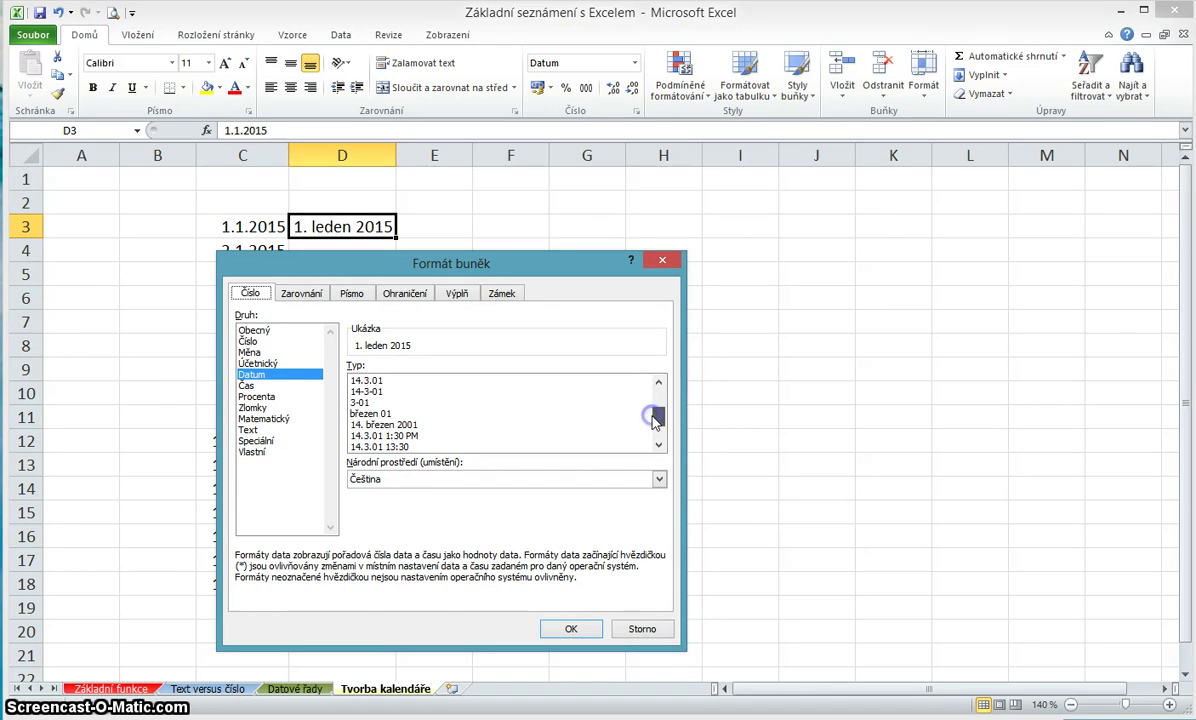
pyautogui.click(410, 425)
pyautogui.click(569, 628)
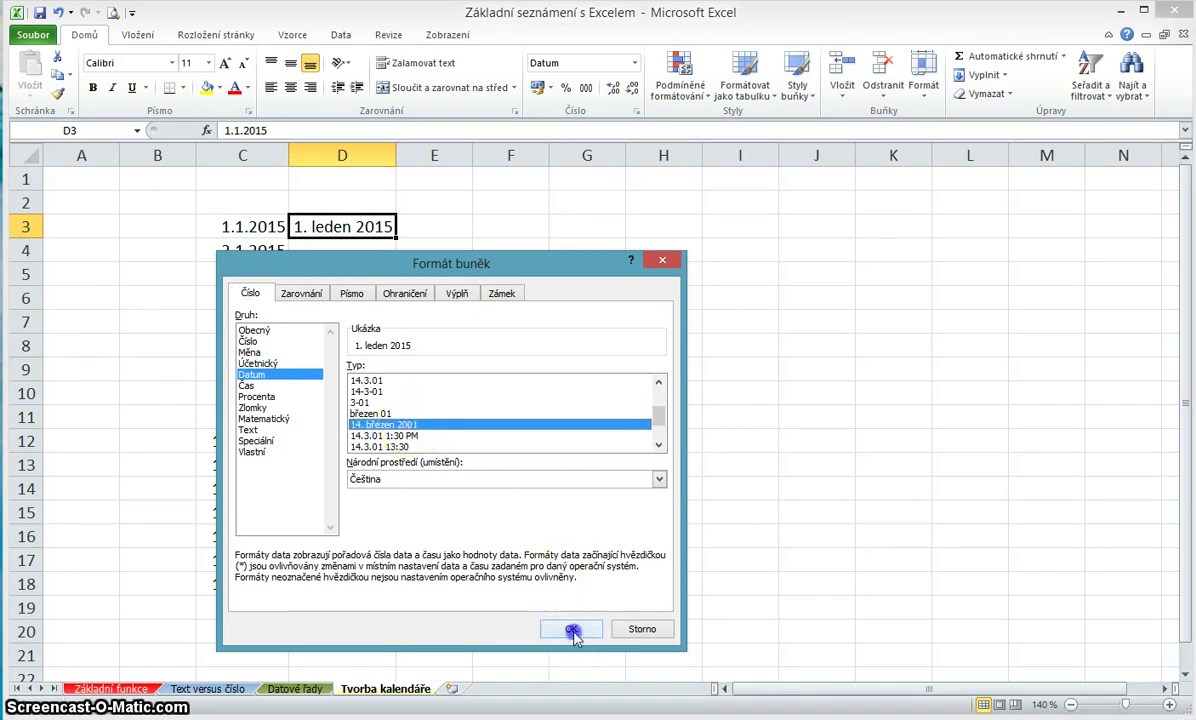
# Reopen D3's format settings and pick the short 14.3.2001 date style
pyautogui.rightClick(353, 229)
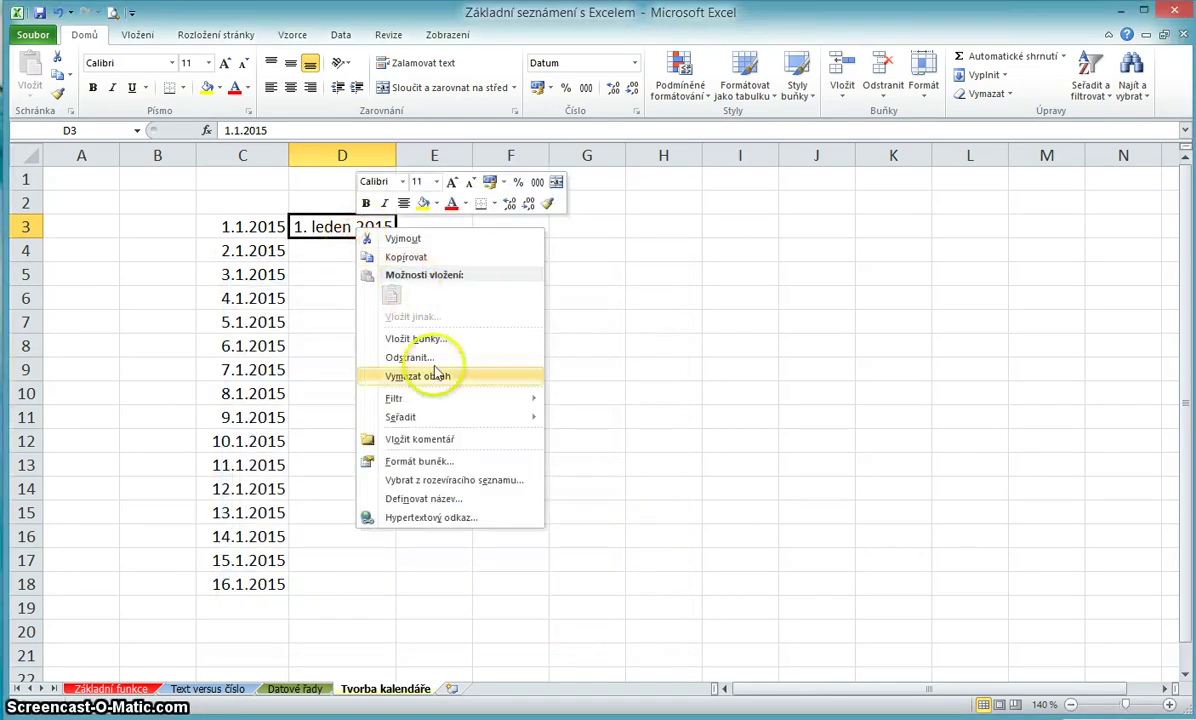
pyautogui.click(443, 457)
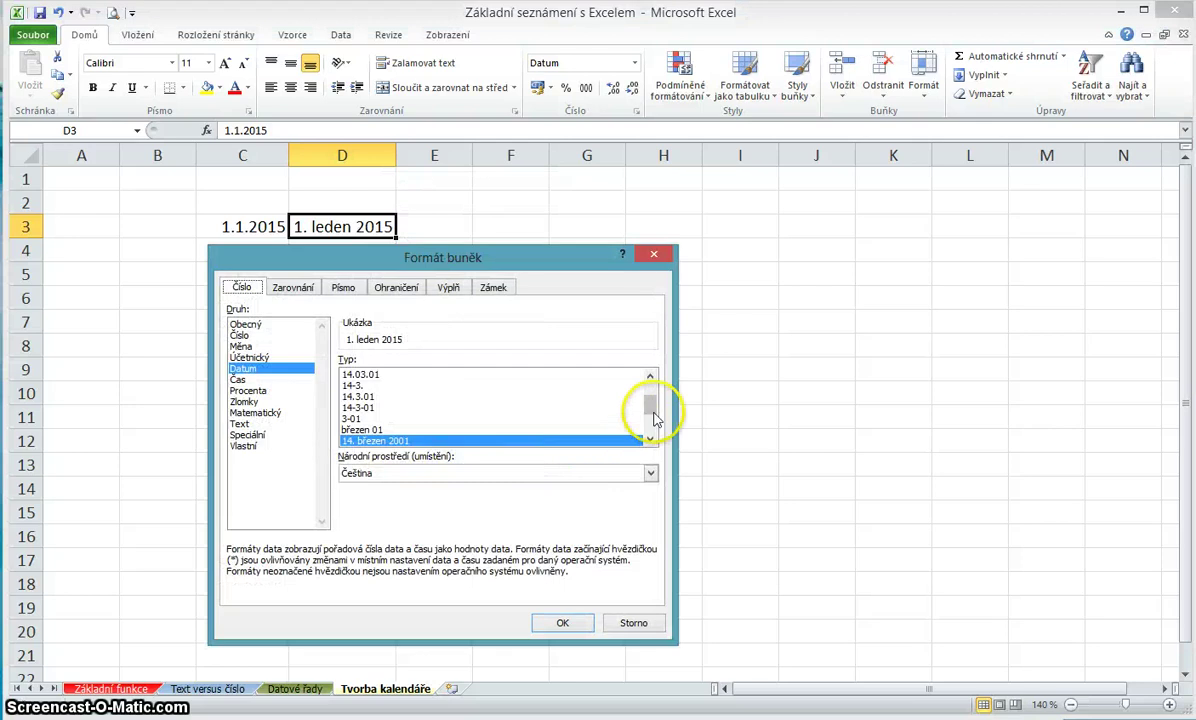
pyautogui.moveTo(650, 403); pyautogui.dragTo(650, 428)
pyautogui.click(398, 402)
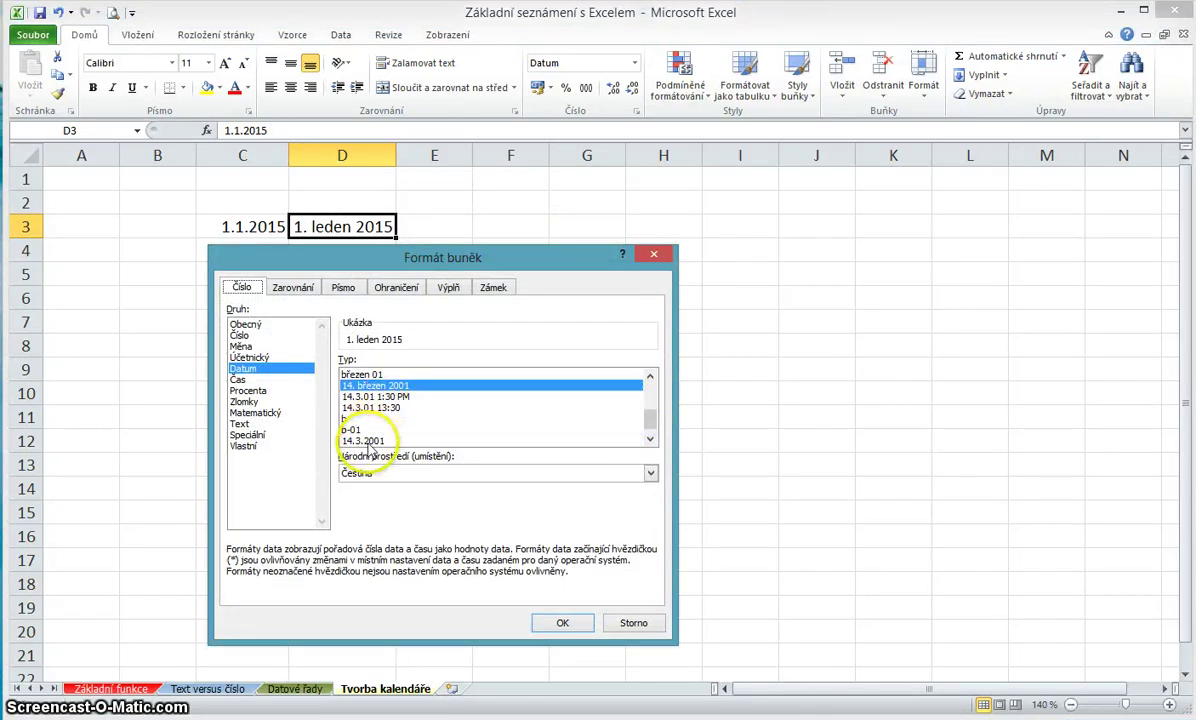
pyautogui.click(375, 440)
# Confirm D3's short date format and select the January dates C3:C18
pyautogui.click(556, 622)
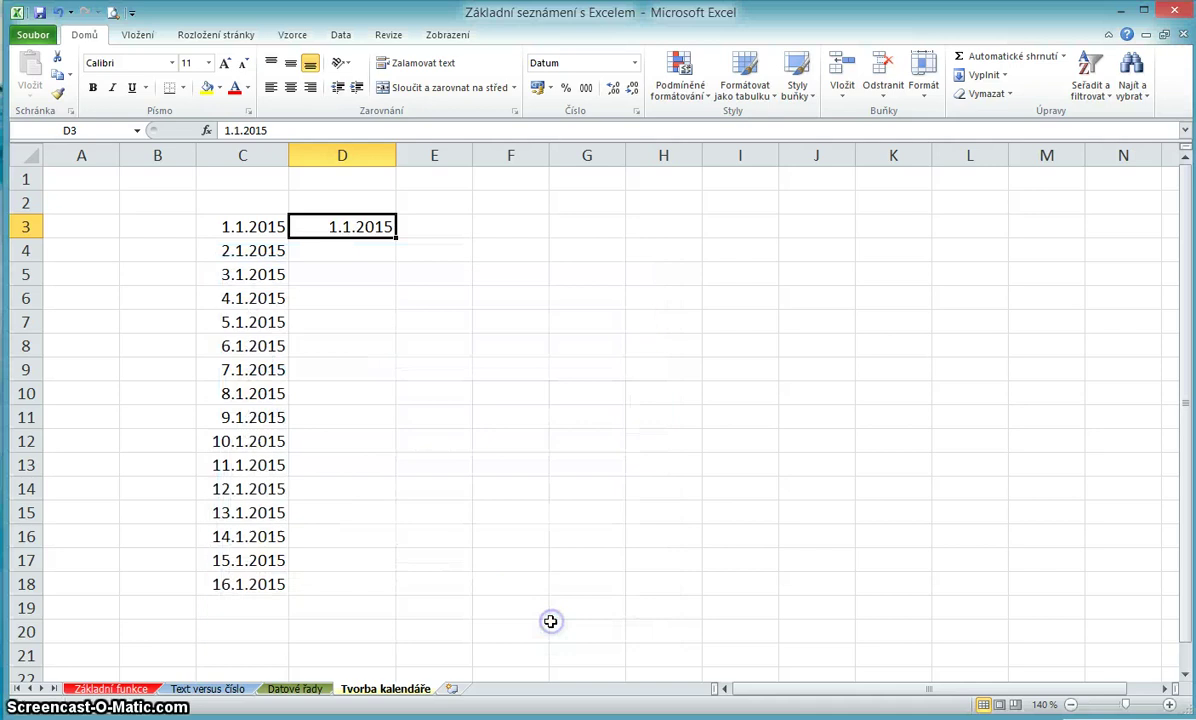
pyautogui.click(352, 396)
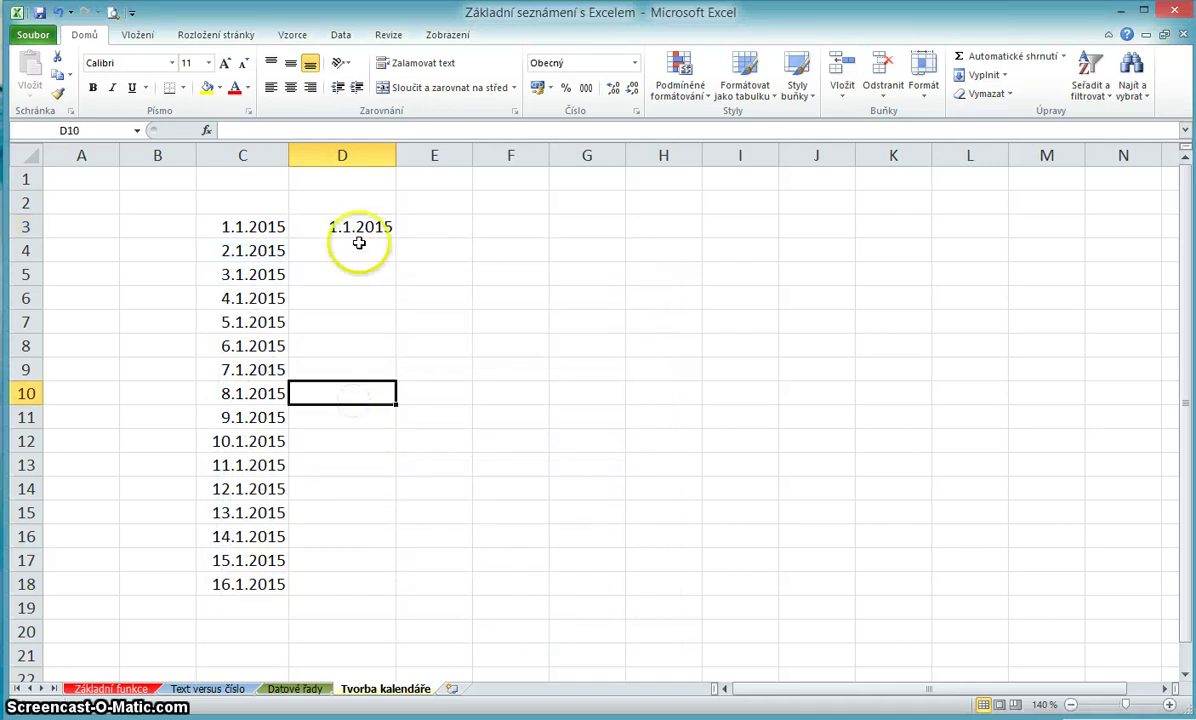
pyautogui.click(352, 227)
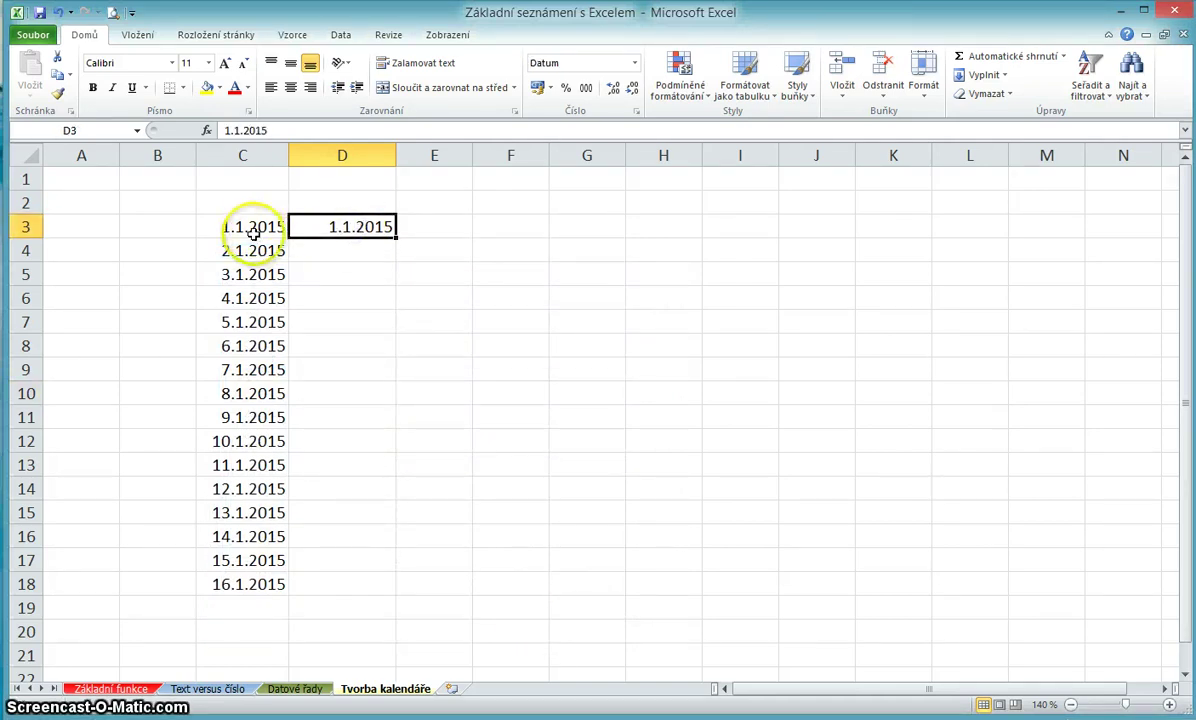
pyautogui.moveTo(253, 226); pyautogui.dragTo(260, 583)
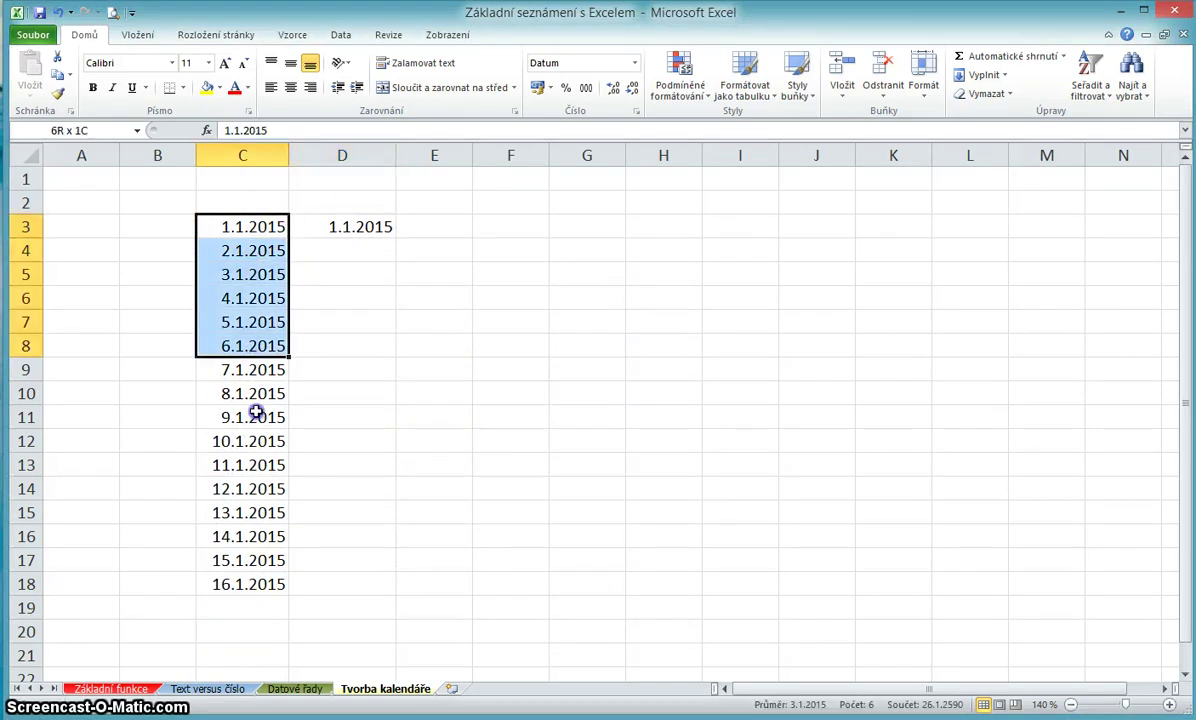
pyautogui.click(353, 228)
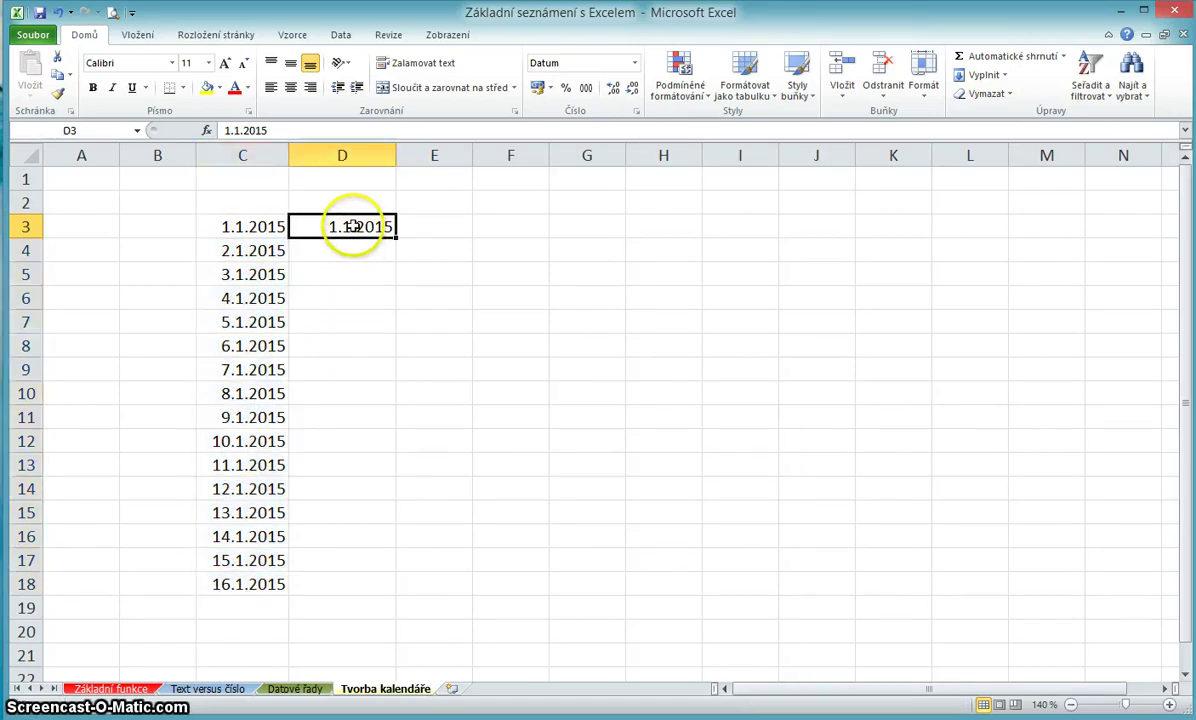
# Copy 1.1.2015 from C3 and paste it into D3
pyautogui.click(258, 230)
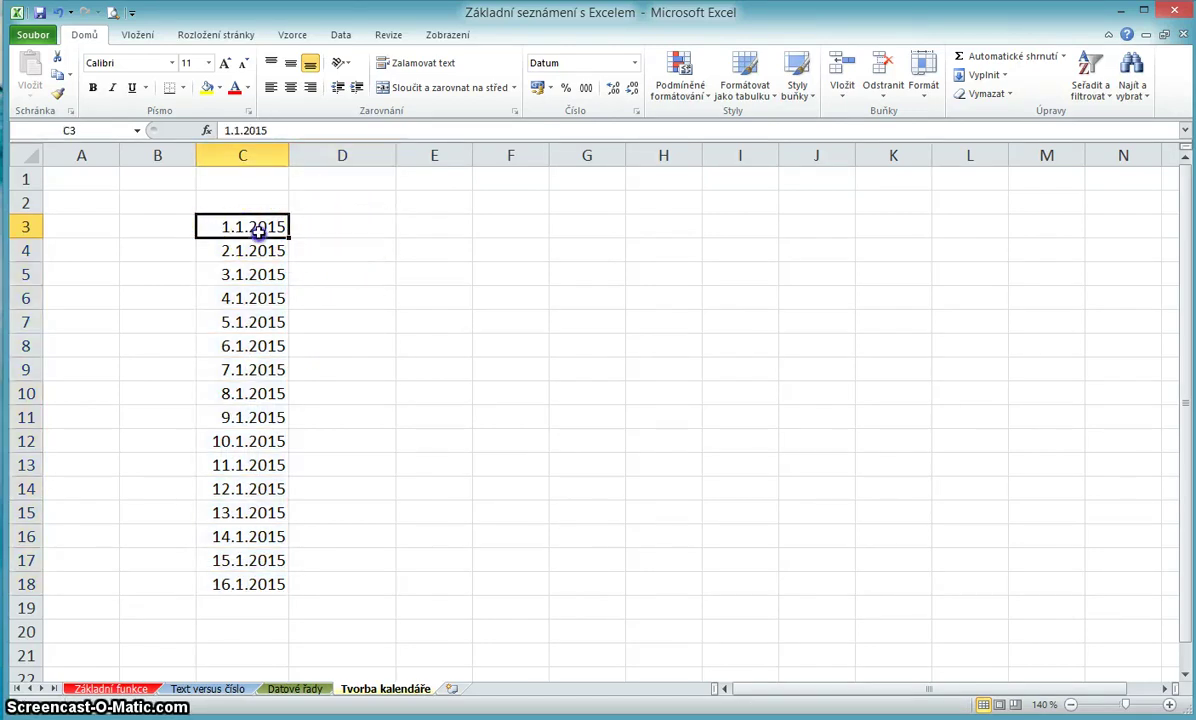
pyautogui.rightClick(258, 230)
pyautogui.click(292, 255)
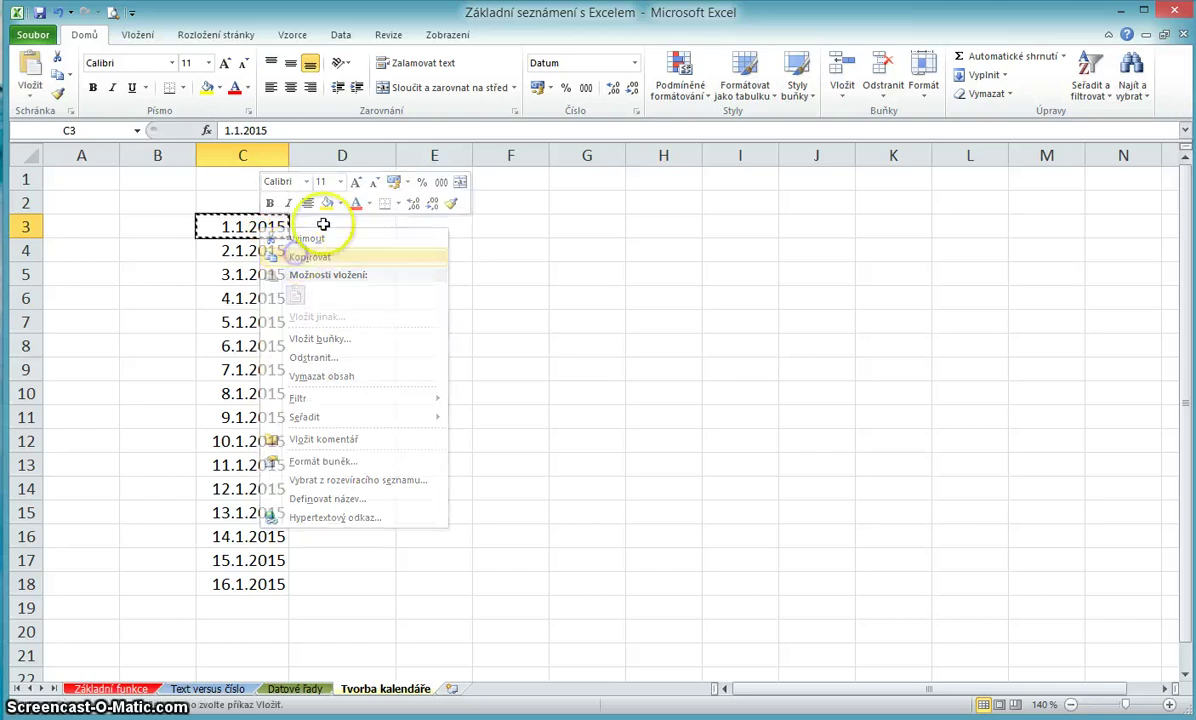
pyautogui.click(323, 224)
pyautogui.rightClick(323, 224)
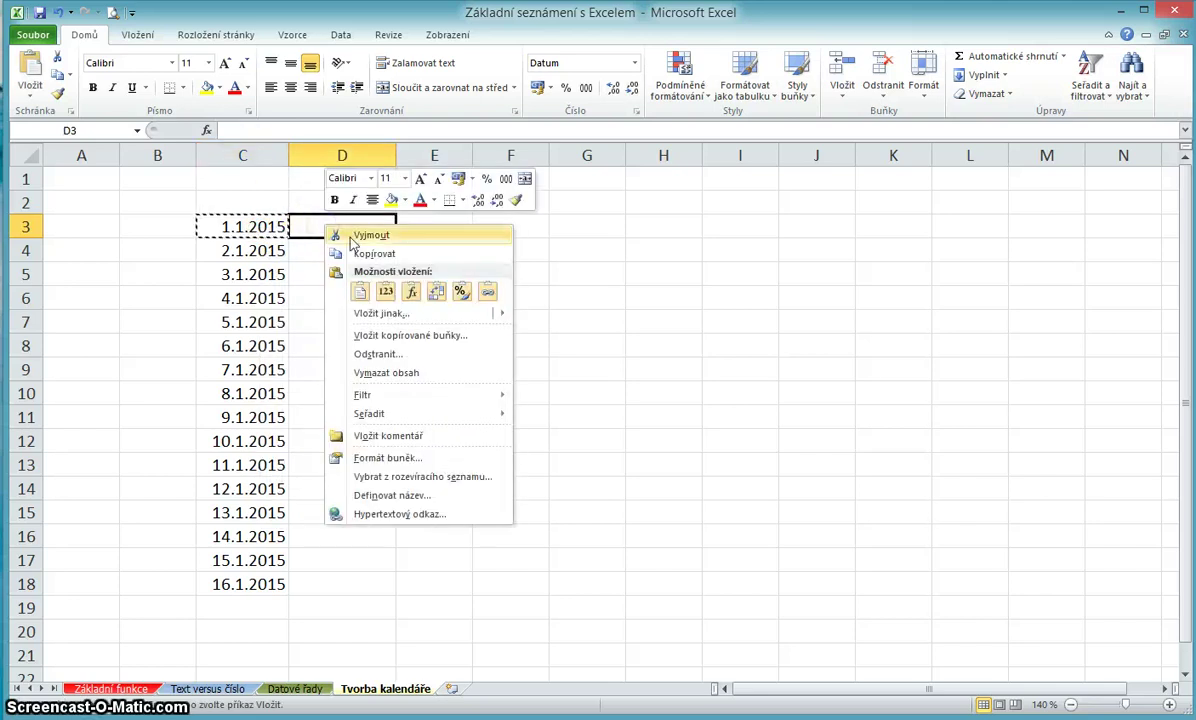
pyautogui.click(365, 290)
pyautogui.press('Escape')
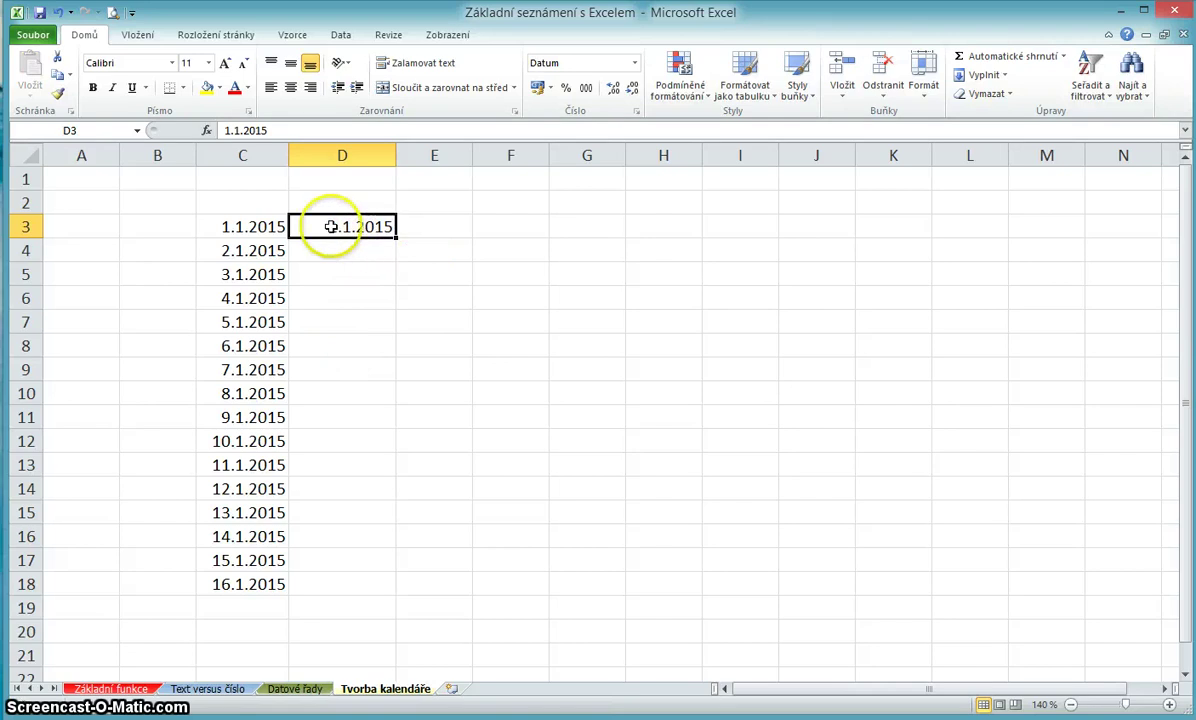
# Give D3 the custom dddd number format so it shows the weekday name
pyautogui.rightClick(386, 229)
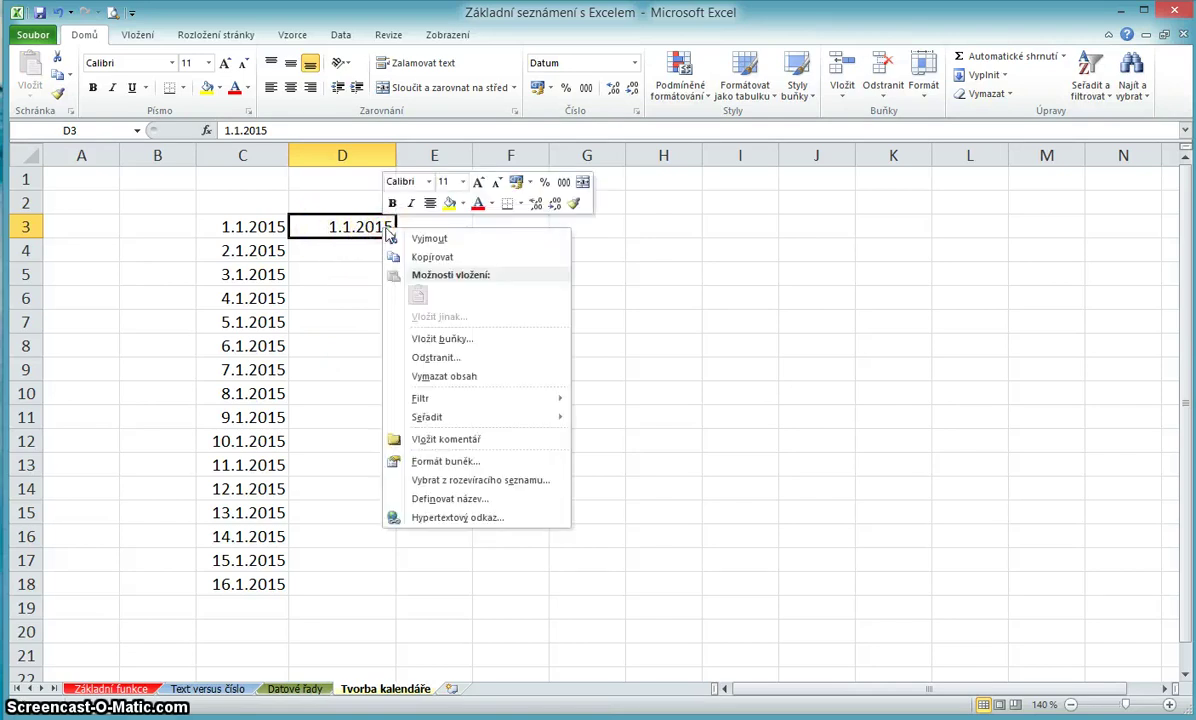
pyautogui.click(452, 462)
pyautogui.click(256, 453)
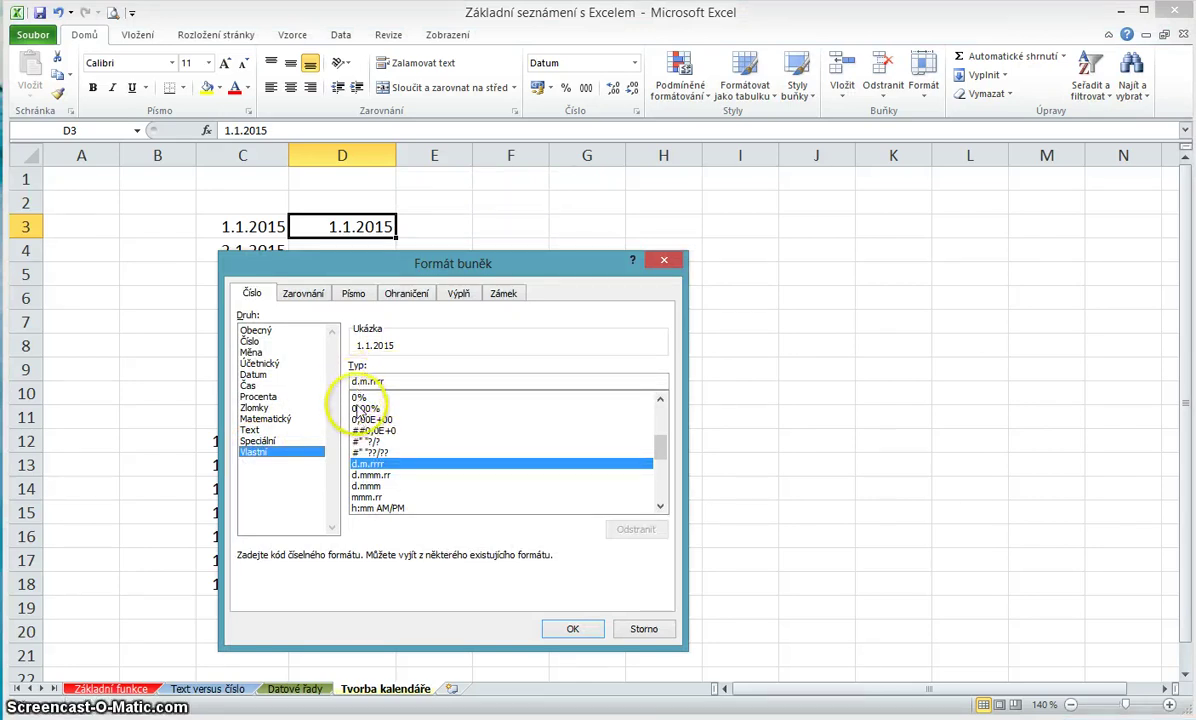
pyautogui.click(395, 381)
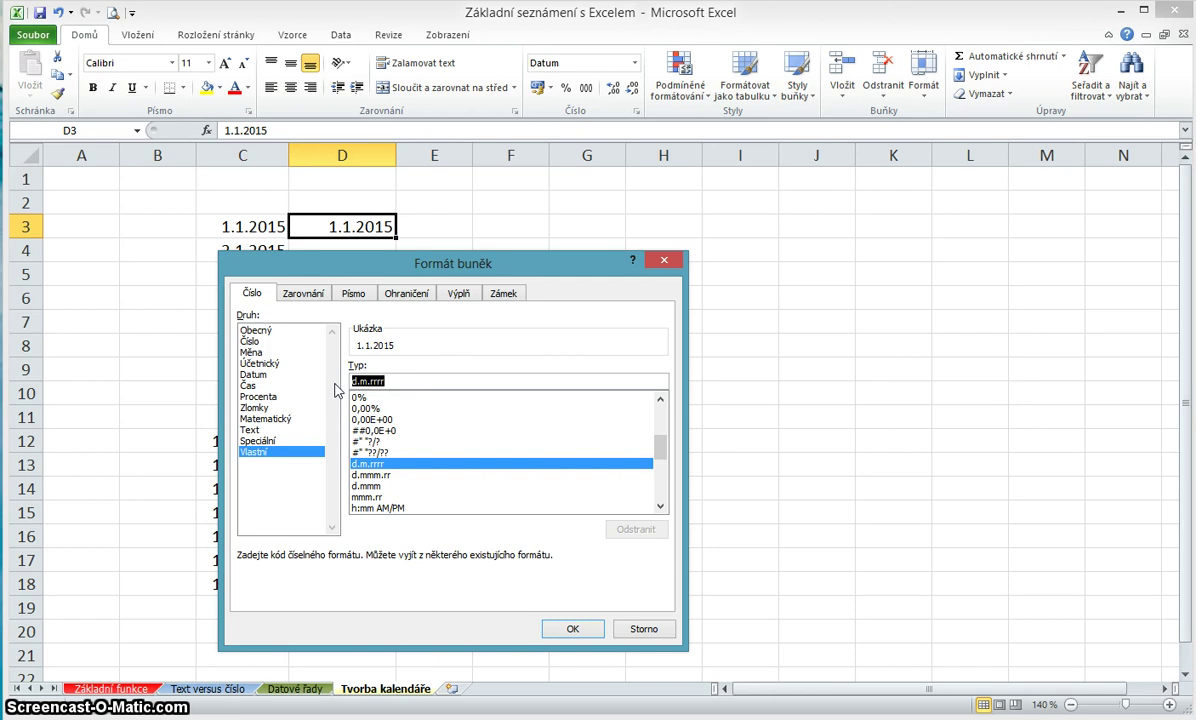
pyautogui.write('ddd')
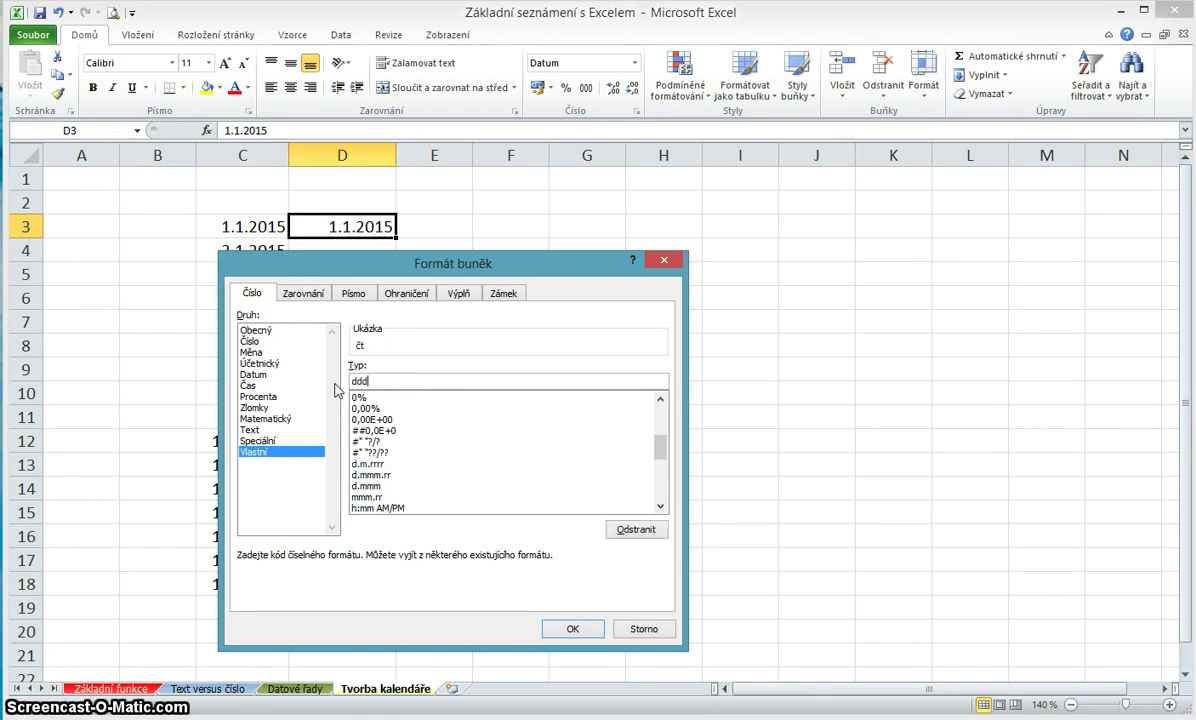
pyautogui.click(364, 381)
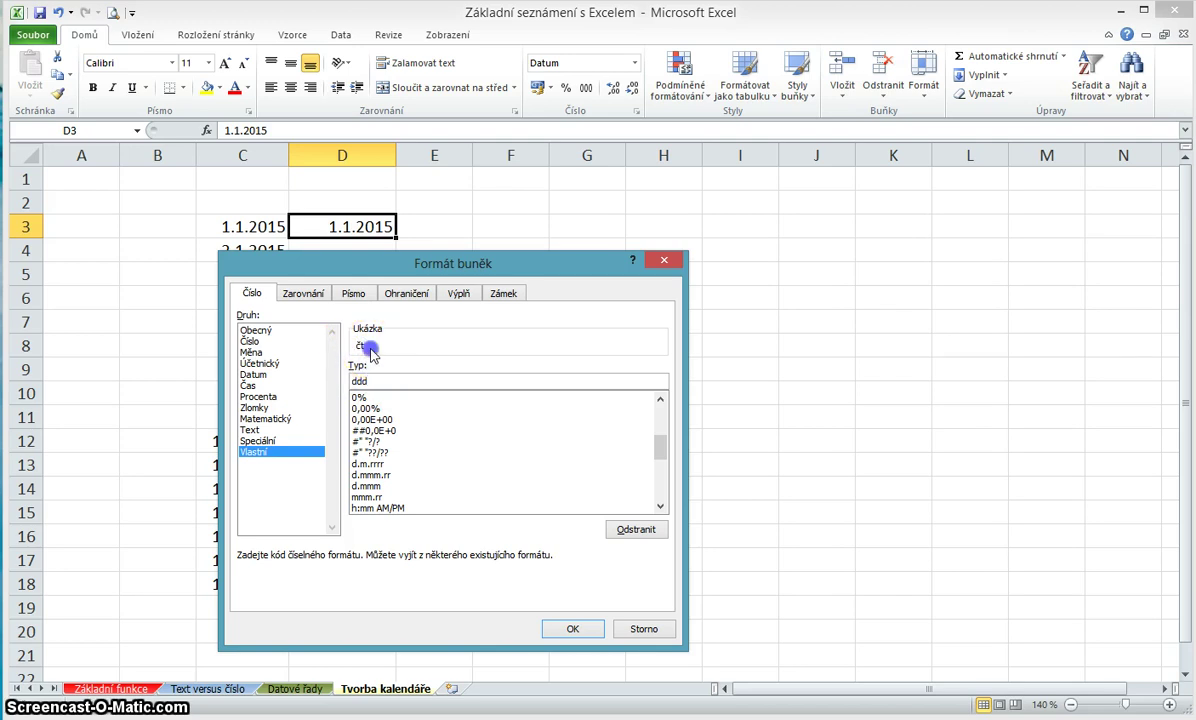
pyautogui.click(382, 381)
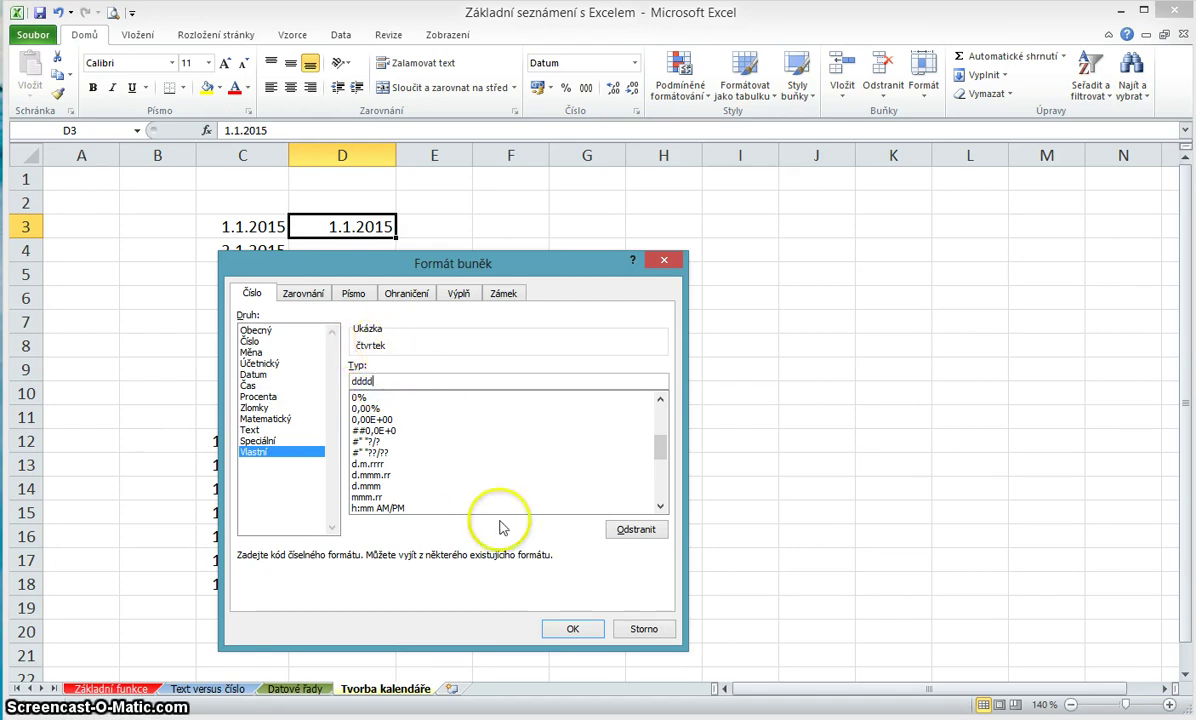
pyautogui.click(560, 630)
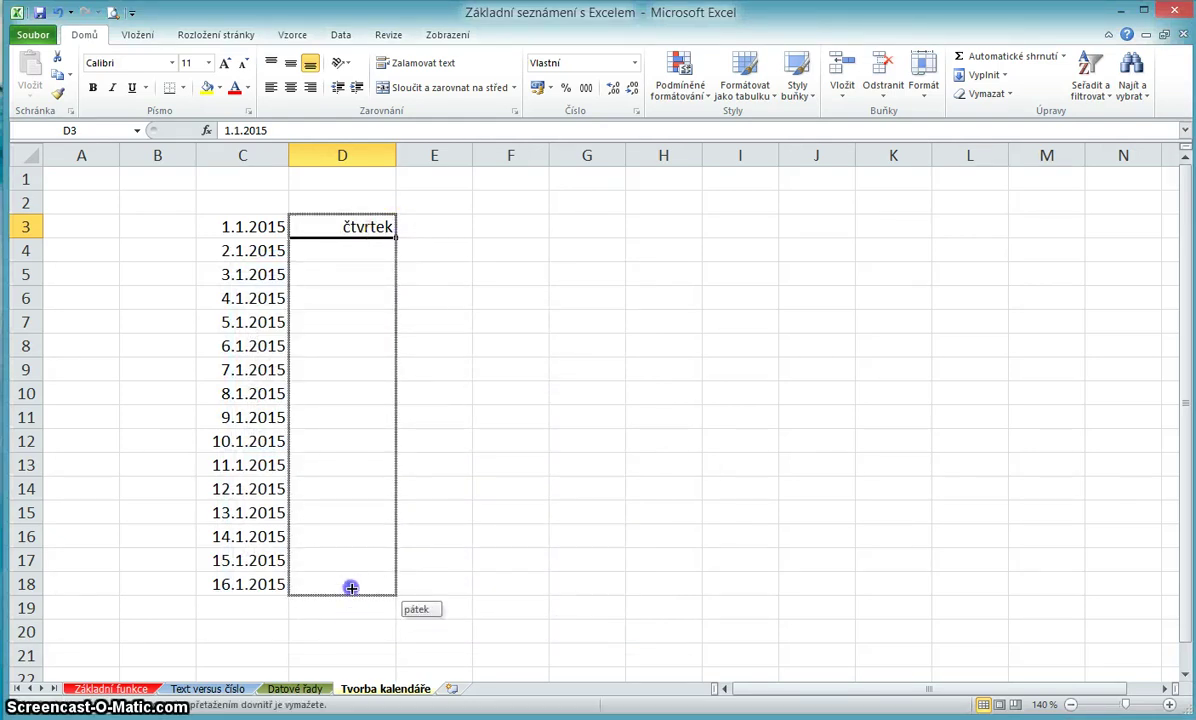
# Fill the weekday names down D3:D18, čtvrtek through pátek
pyautogui.moveTo(396, 238); pyautogui.dragTo(352, 586)
pyautogui.click(318, 630)
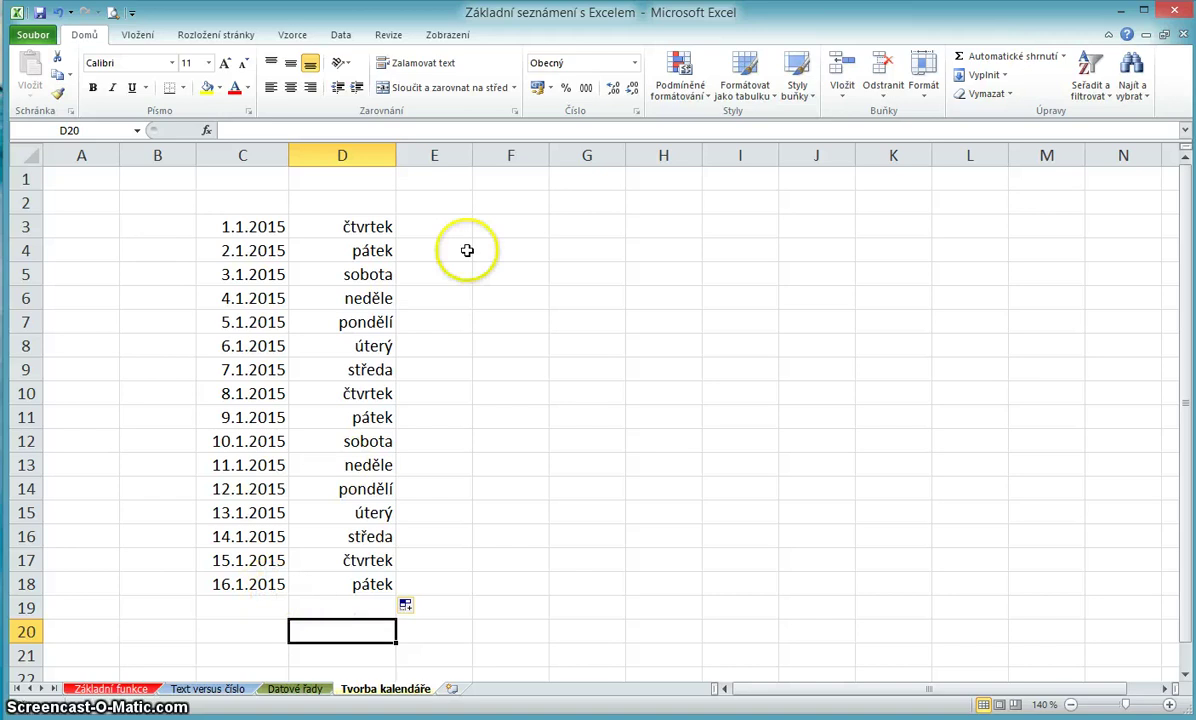
pyautogui.click(502, 223)
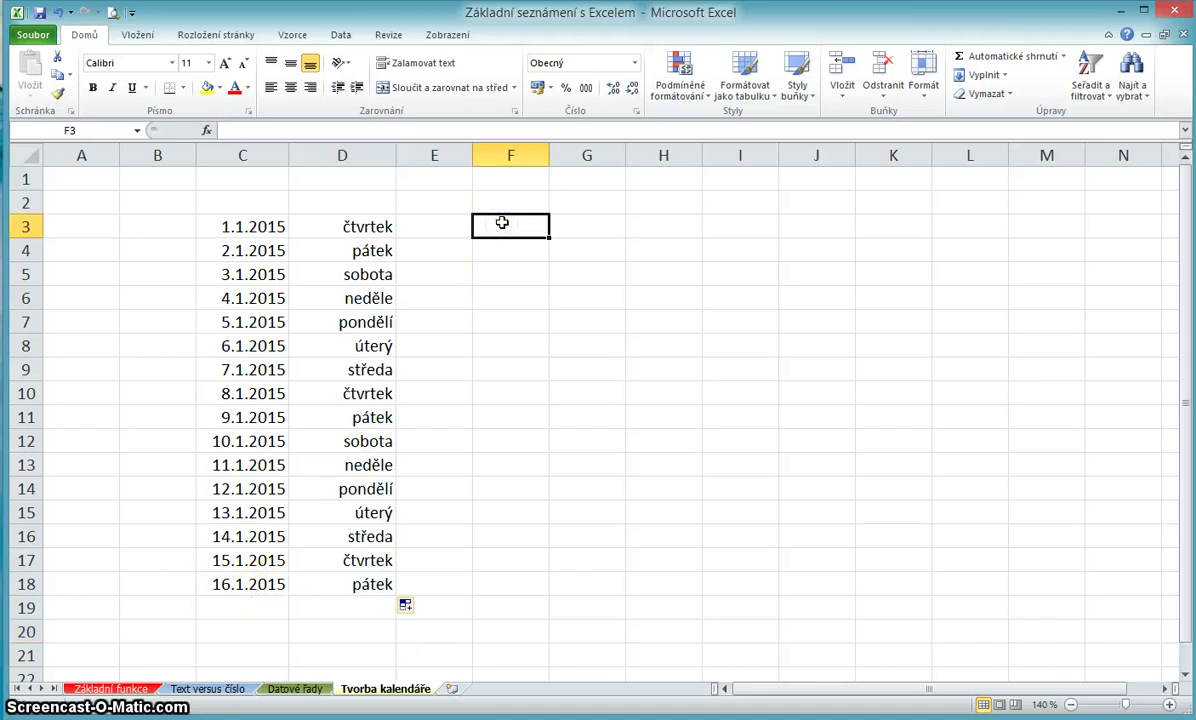
# Enter 1.2.2015 in F3, fill it down to F21 and widen column F
pyautogui.write('1.2.2015')
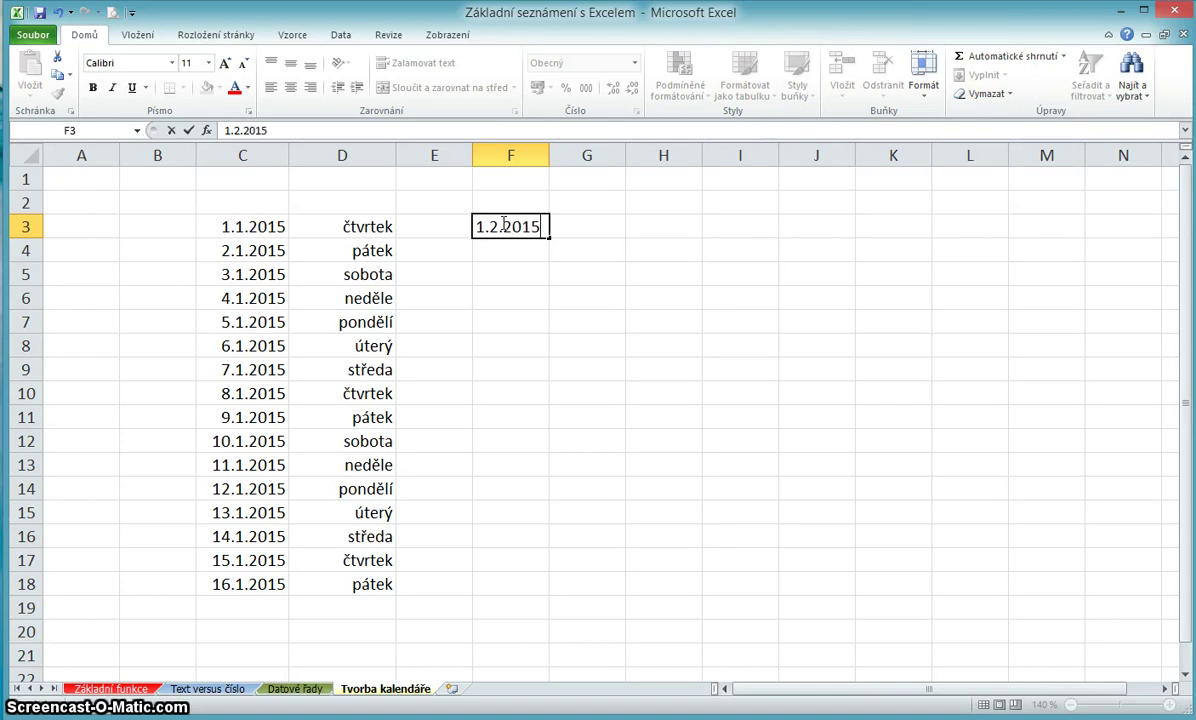
pyautogui.click(551, 236)
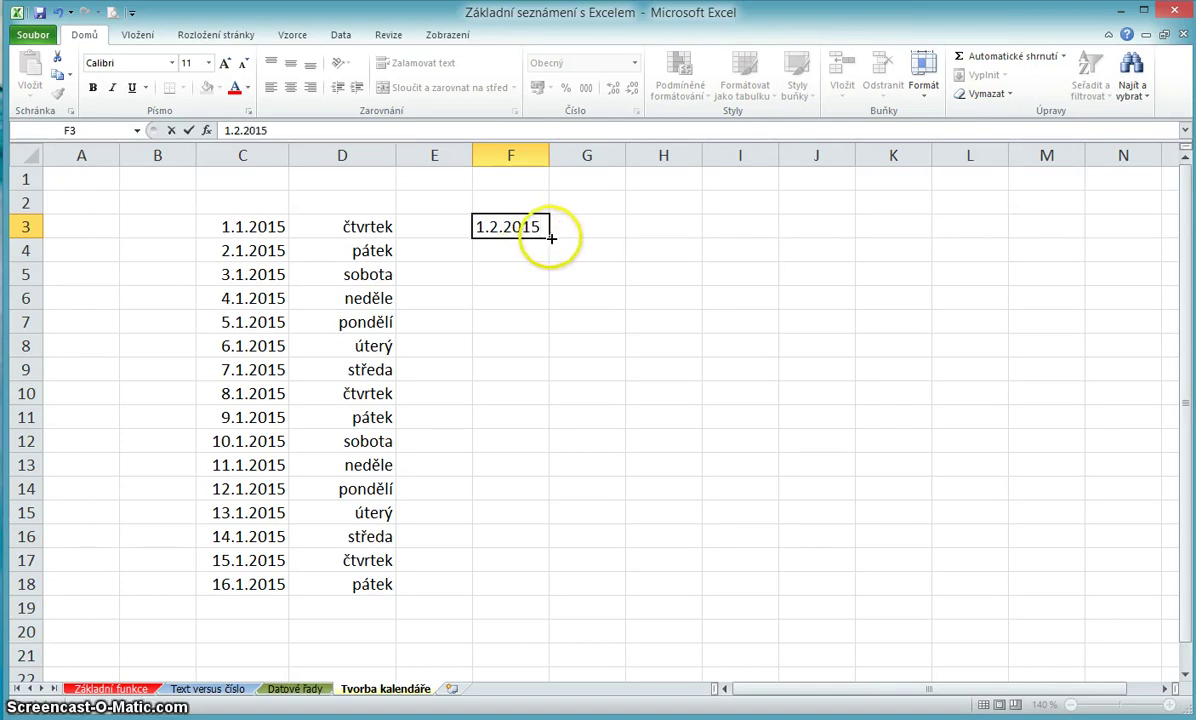
pyautogui.moveTo(551, 236); pyautogui.dragTo(545, 660)
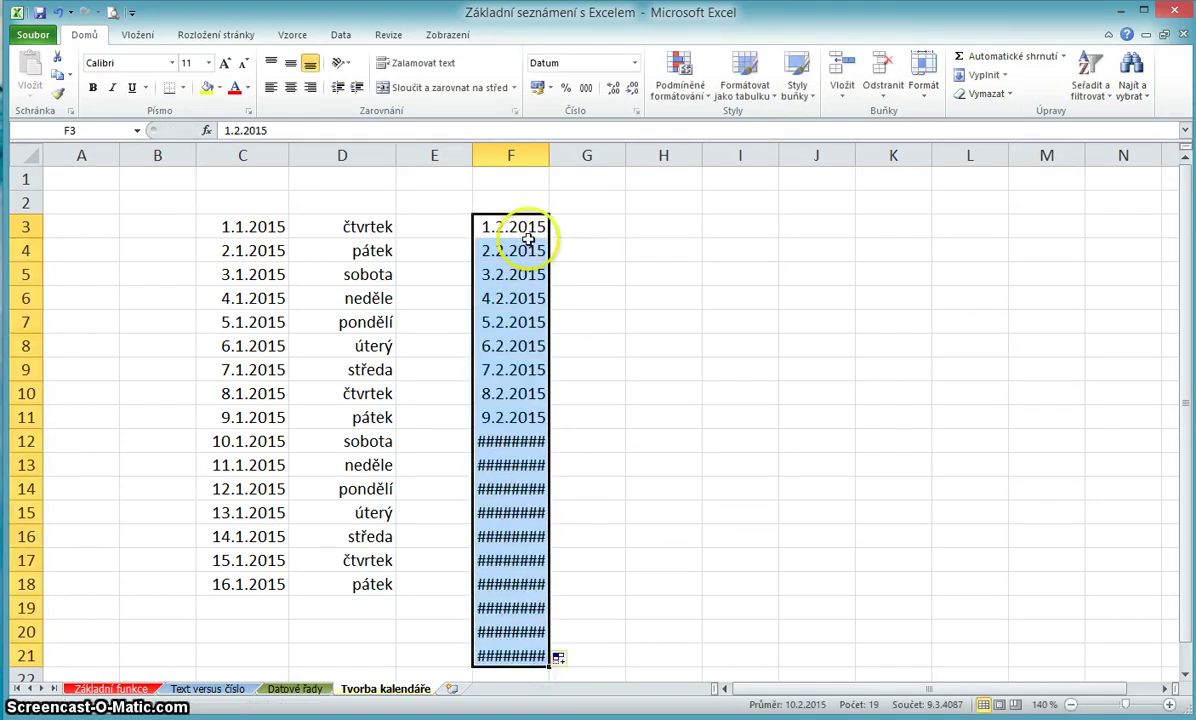
pyautogui.moveTo(549, 155); pyautogui.dragTo(574, 155)
pyautogui.click(541, 227)
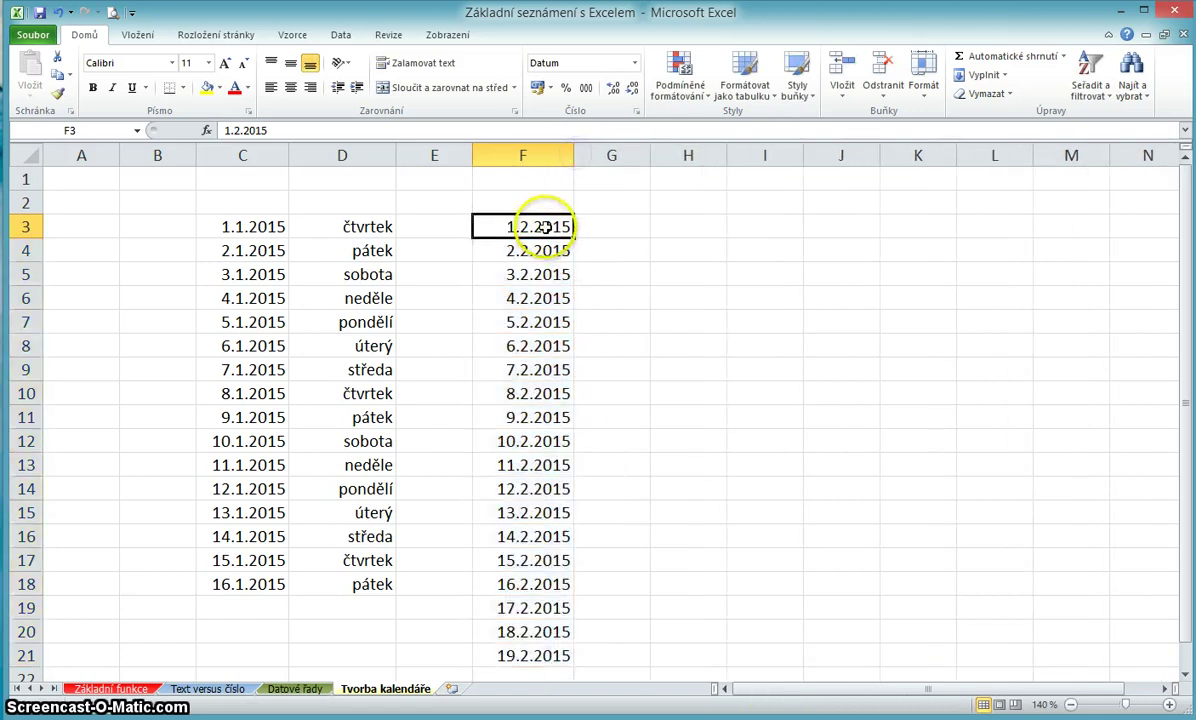
# Copy 1.2.2015 from F3 into G3
pyautogui.hotkey('ctrl', 'c')
pyautogui.click(645, 228)
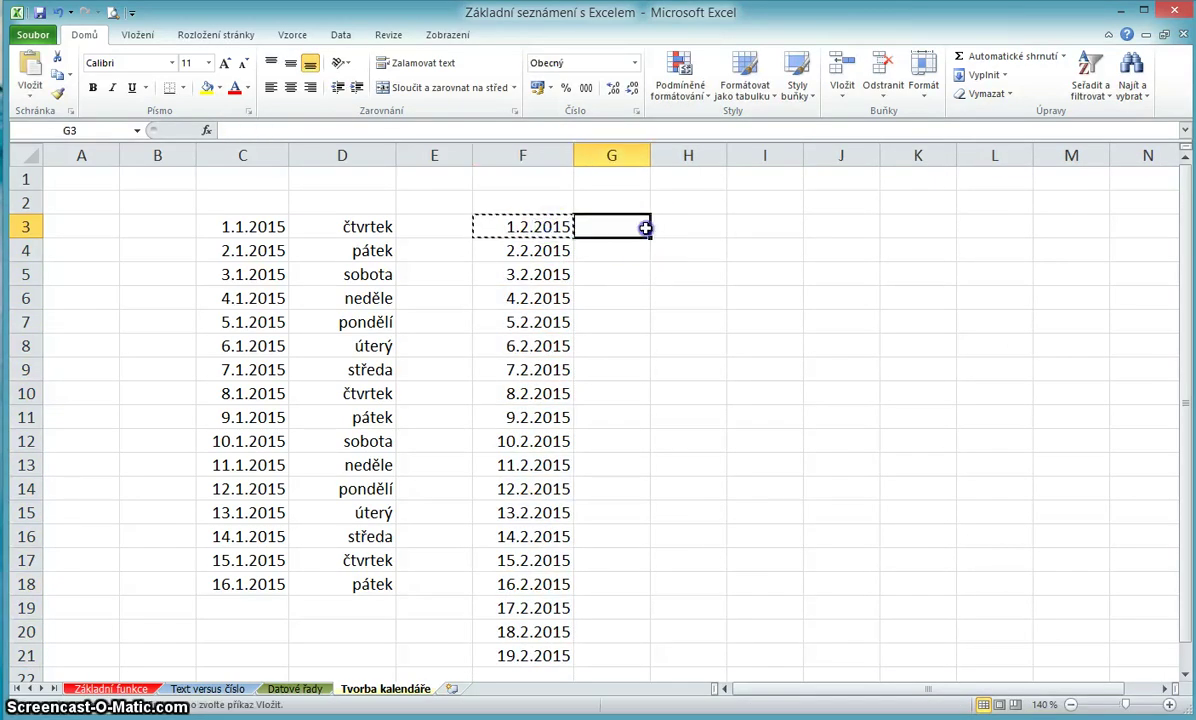
pyautogui.hotkey('ctrl', 'v')
pyautogui.click(619, 240)
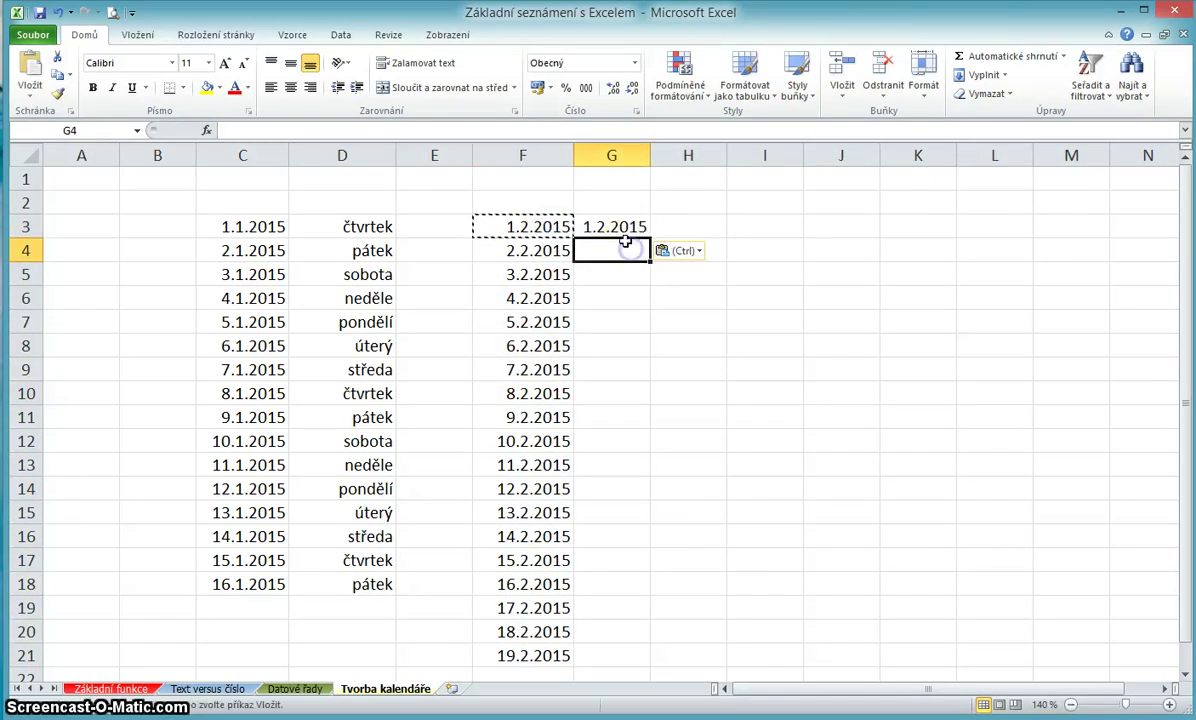
pyautogui.doubleClick(617, 228)
pyautogui.click(622, 245)
# Replace G3's d.m.rrrr format with a custom weekday-name format
pyautogui.rightClick(622, 227)
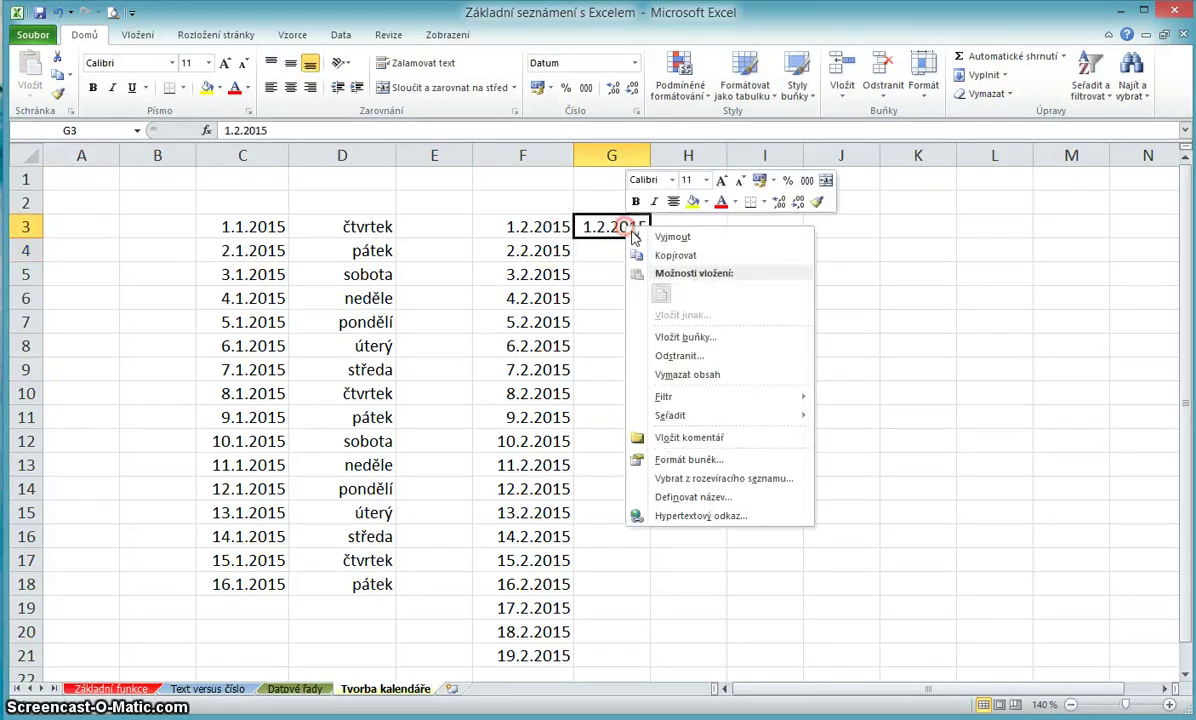
pyautogui.click(688, 459)
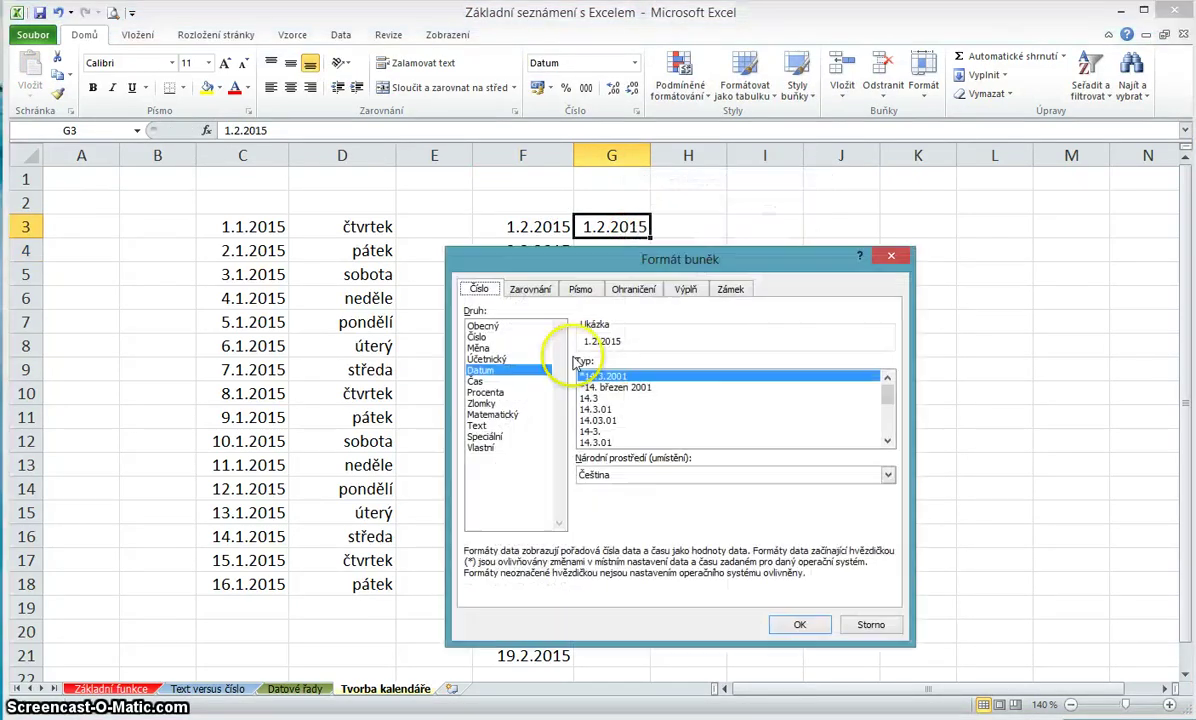
pyautogui.click(487, 448)
pyautogui.click(635, 377)
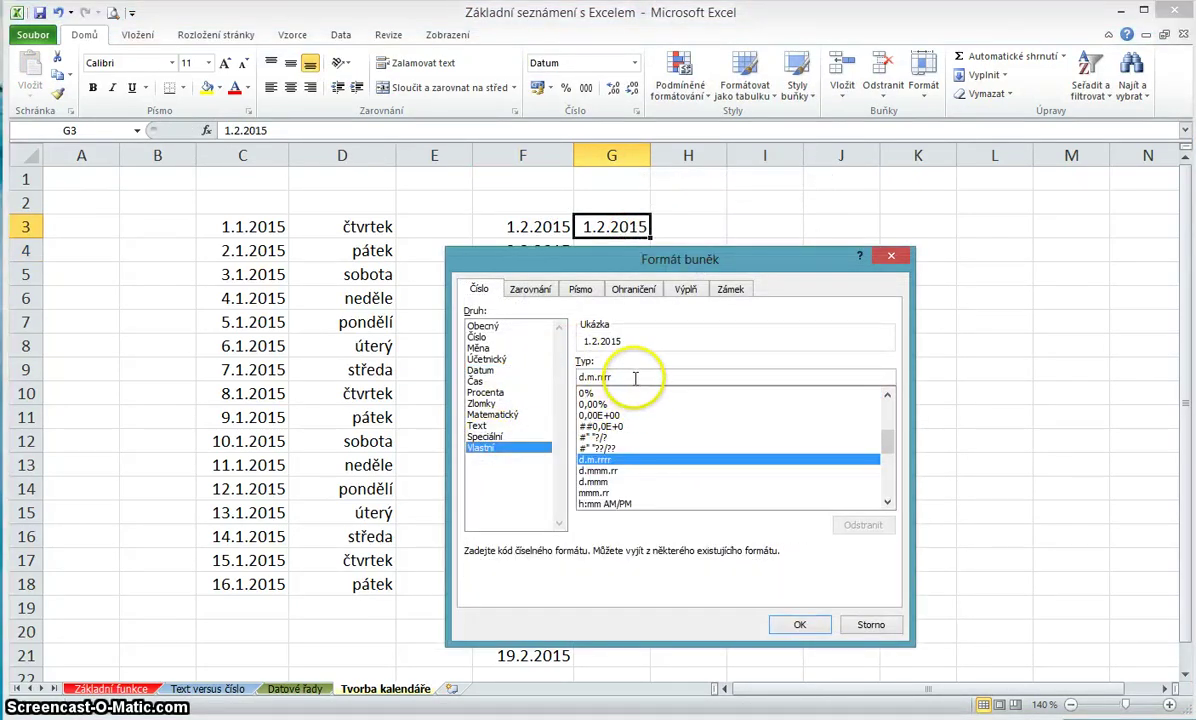
pyautogui.moveTo(635, 377); pyautogui.dragTo(570, 376)
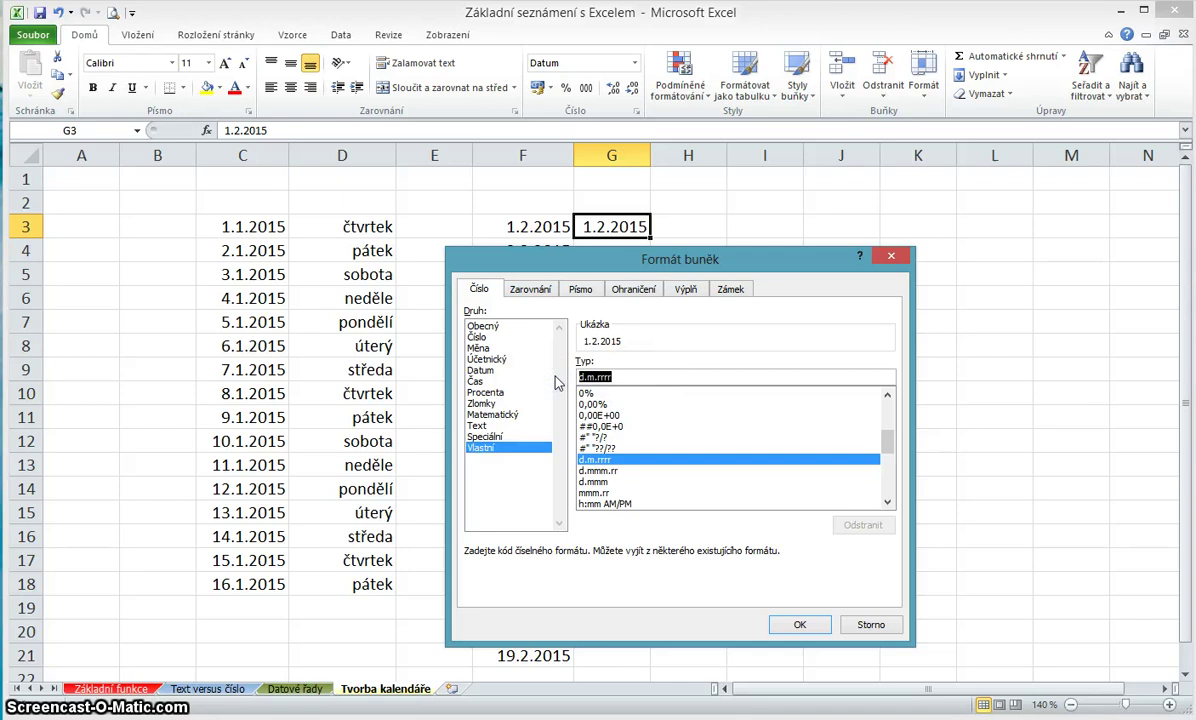
pyautogui.write('dddd')
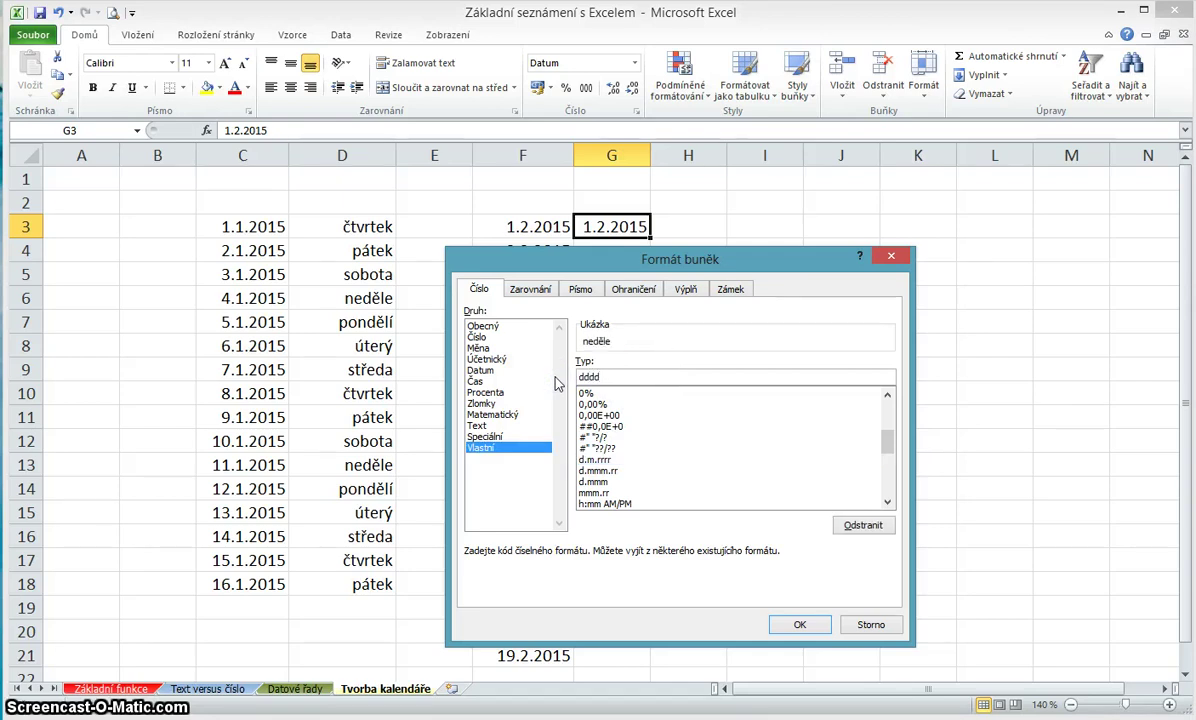
pyautogui.click(800, 624)
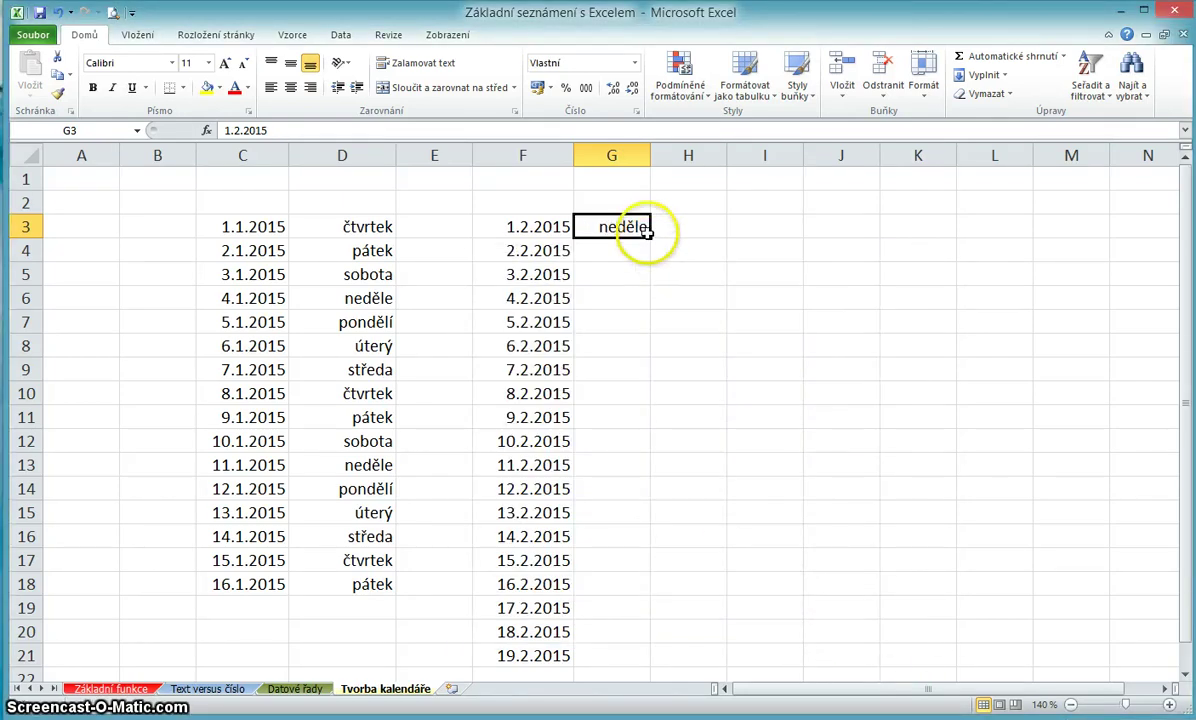
# Fill the weekday names down G3:G21, neděle through čtvrtek
pyautogui.moveTo(650, 237); pyautogui.dragTo(651, 657)
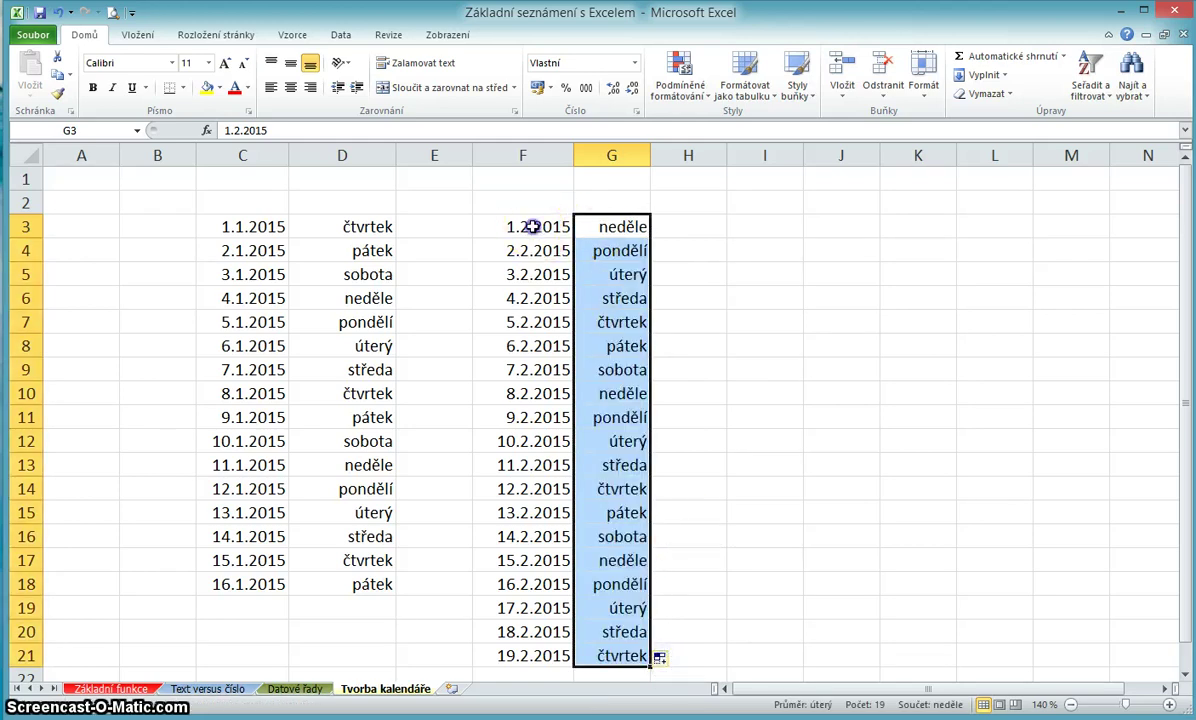
pyautogui.click(530, 226)
pyautogui.click(616, 228)
pyautogui.scroll(-2, 731, 326)
pyautogui.scroll(-1, 450, 360)
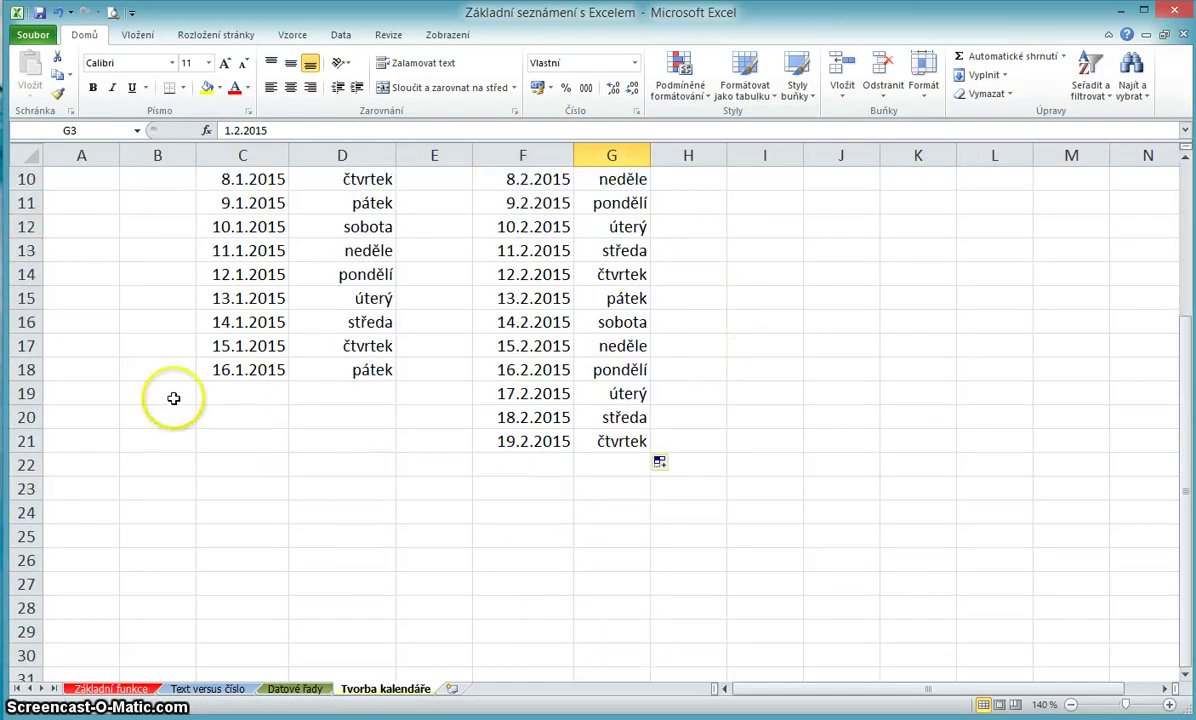
# Extend the January dates to 31.1.2015 in column C with matching day names in D
pyautogui.click(251, 370)
pyautogui.moveTo(285, 397); pyautogui.dragTo(274, 692)
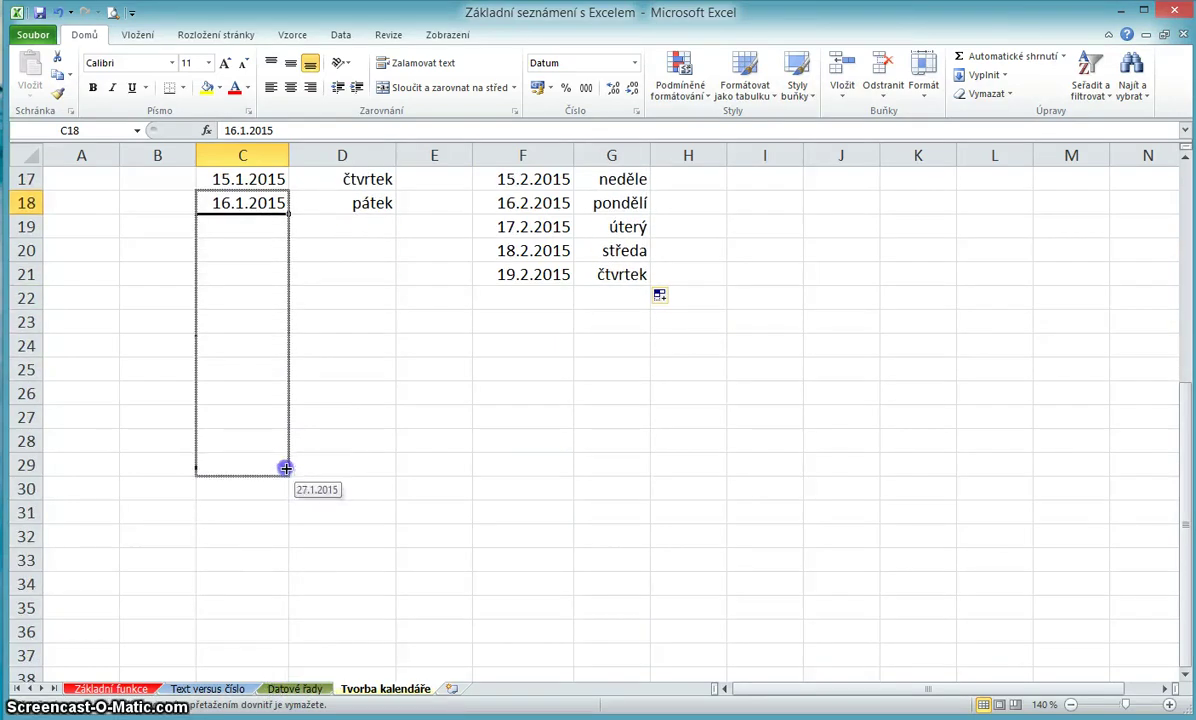
pyautogui.moveTo(285, 481); pyautogui.dragTo(288, 566)
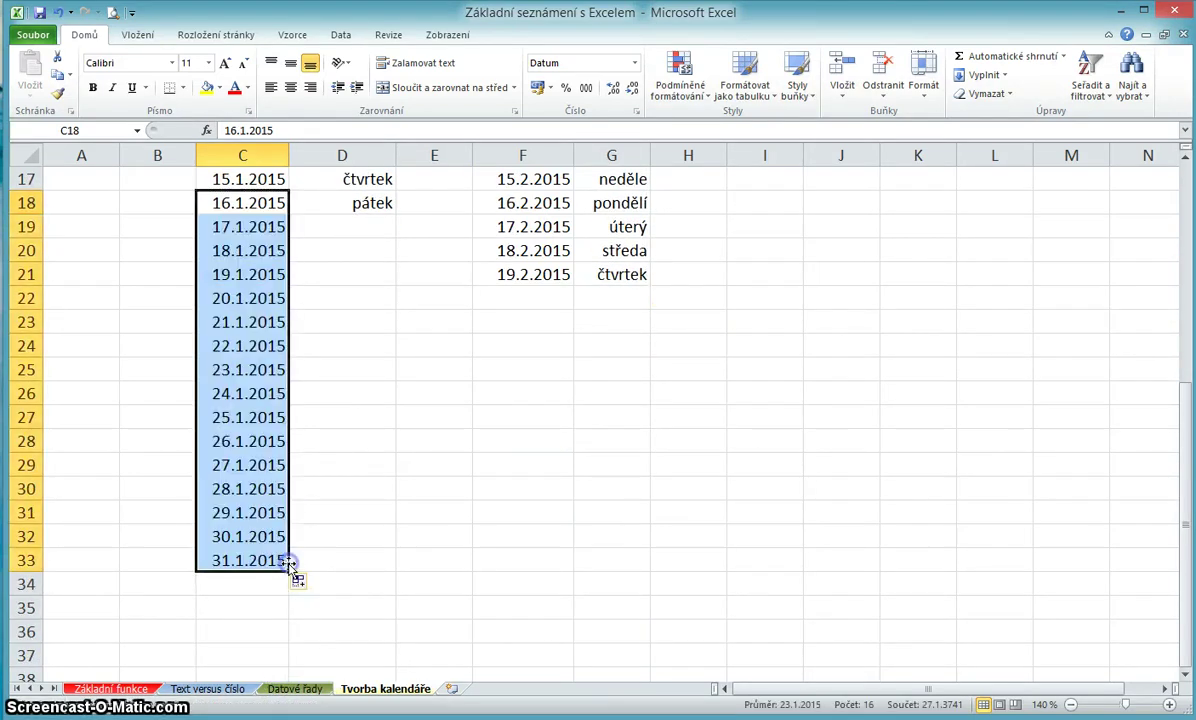
pyautogui.click(372, 203)
pyautogui.click(394, 220)
pyautogui.click(393, 205)
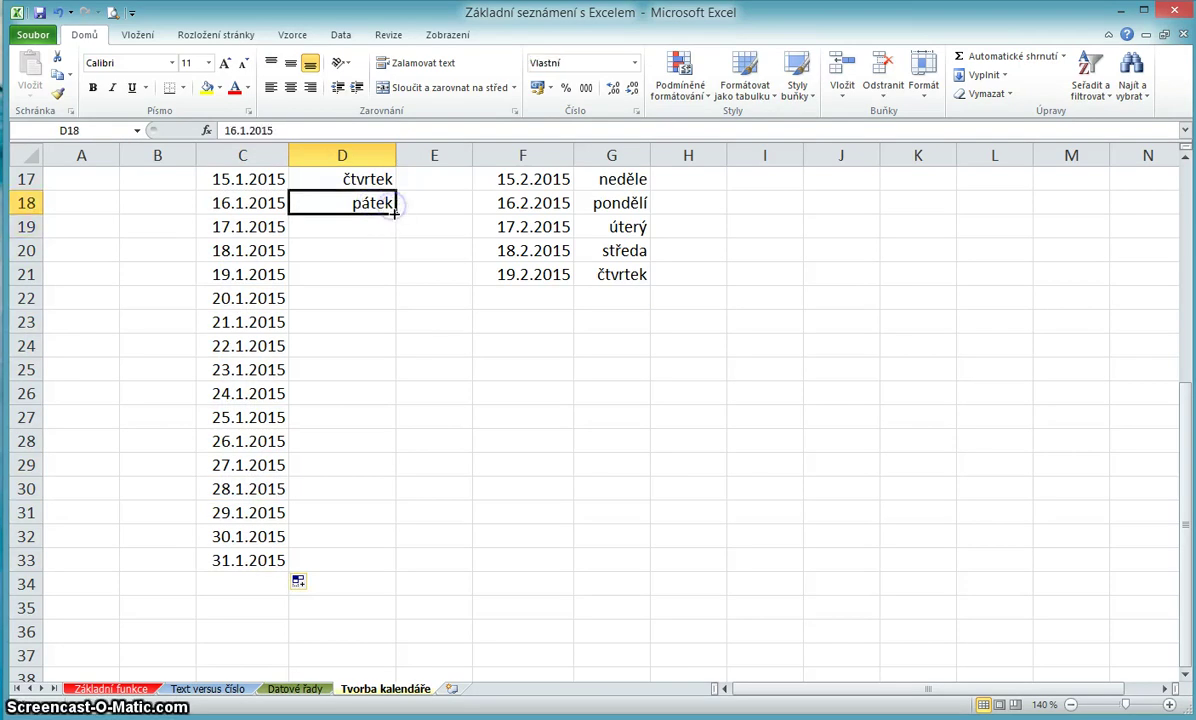
pyautogui.moveTo(397, 213); pyautogui.dragTo(366, 560)
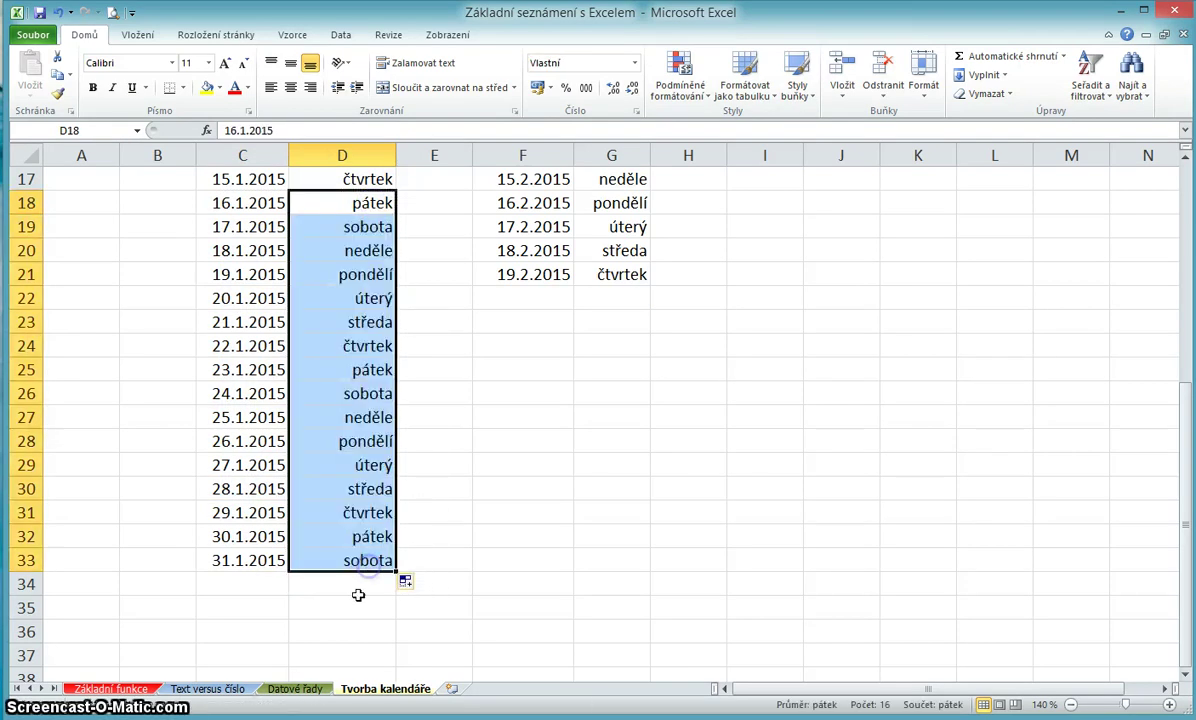
pyautogui.click(350, 558)
pyautogui.click(245, 560)
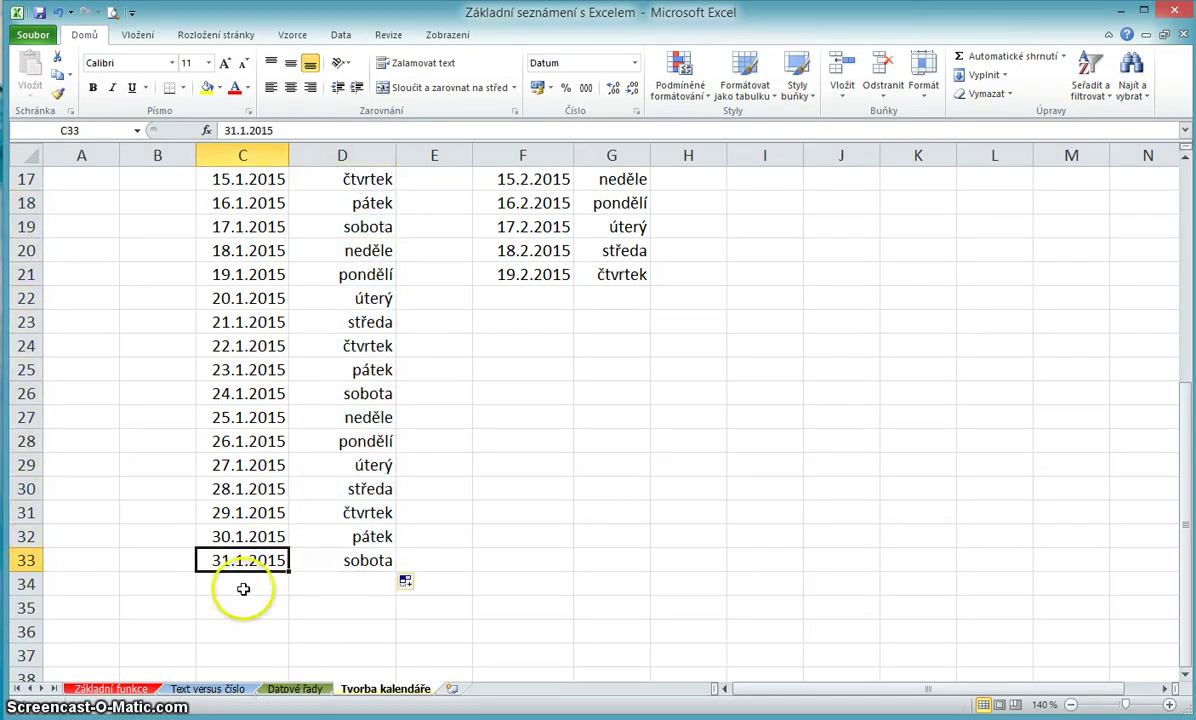
pyautogui.click(330, 561)
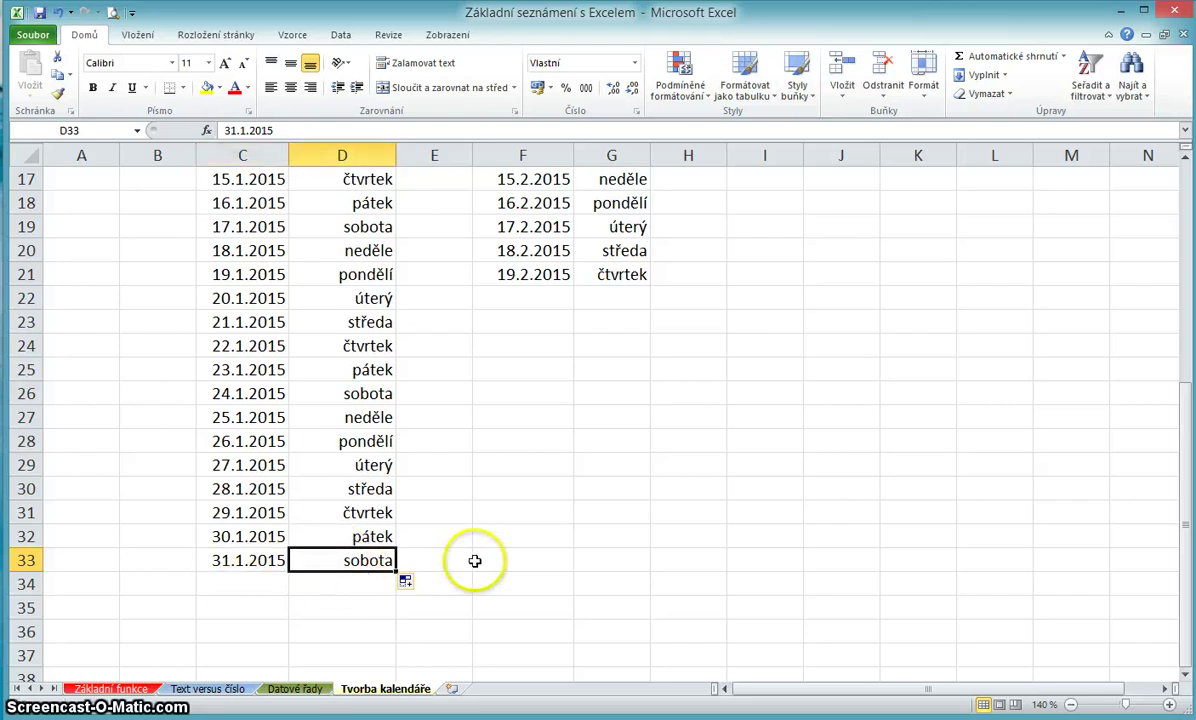
pyautogui.scroll(2, 518, 538)
# Extend the February dates to 28.2.2015 in column F with matching day names in G
pyautogui.click(545, 417)
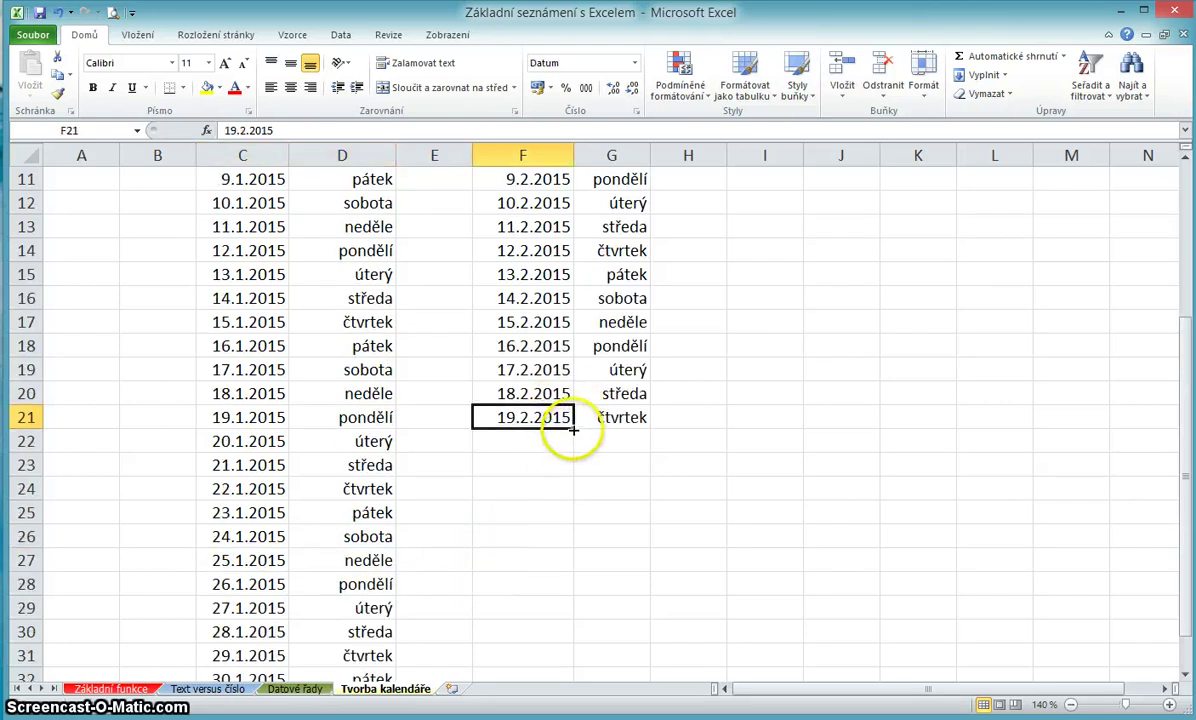
pyautogui.moveTo(574, 429)
pyautogui.mouseDown()
pyautogui.moveTo(574, 622)
pyautogui.moveTo(550, 572)
pyautogui.mouseUp()
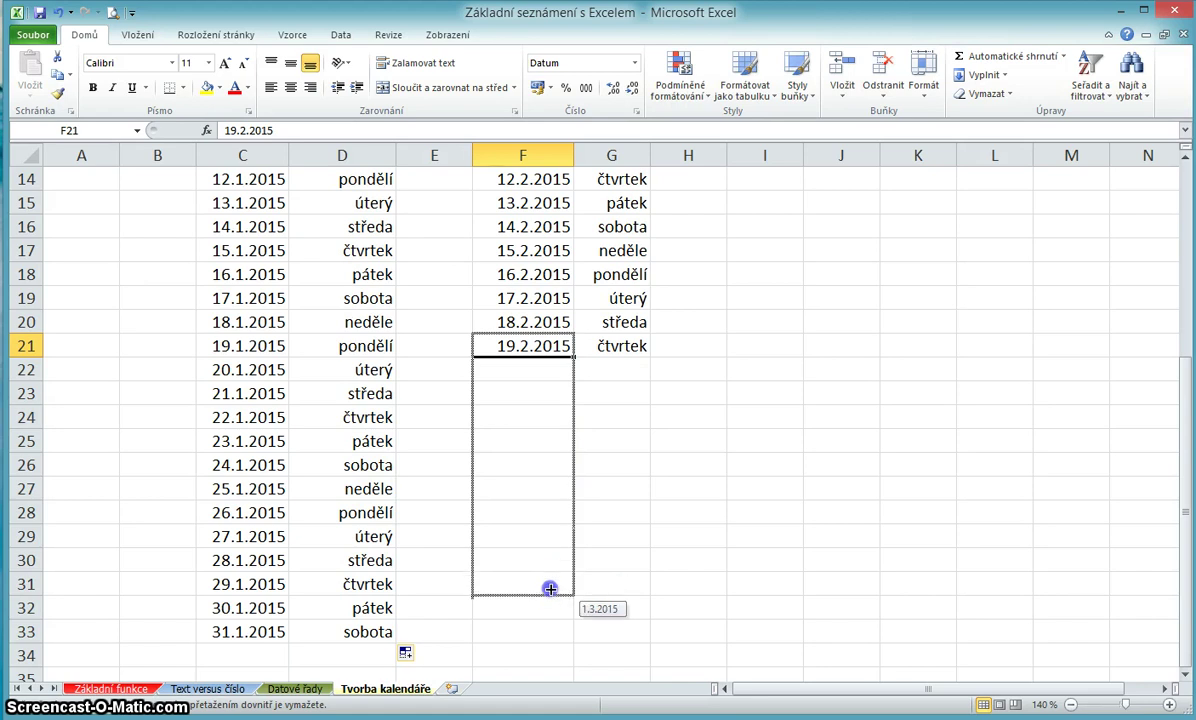
pyautogui.moveTo(550, 572); pyautogui.dragTo(551, 574)
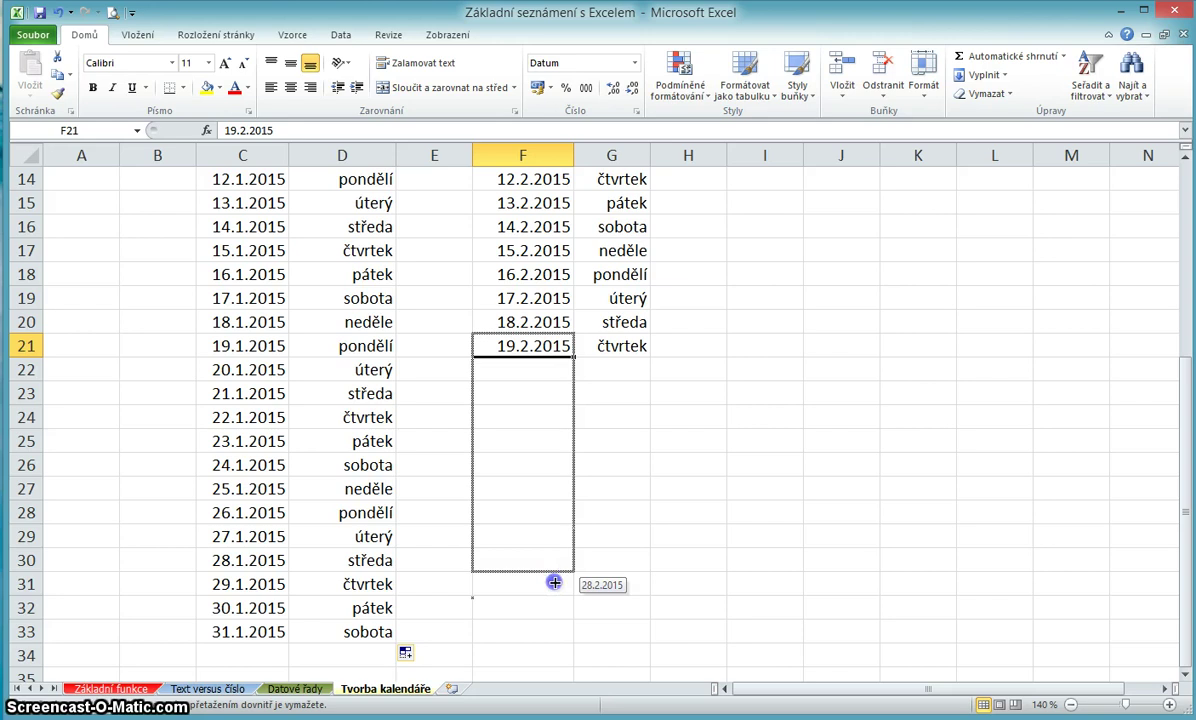
pyautogui.moveTo(554, 582); pyautogui.dragTo(552, 573)
pyautogui.click(648, 355)
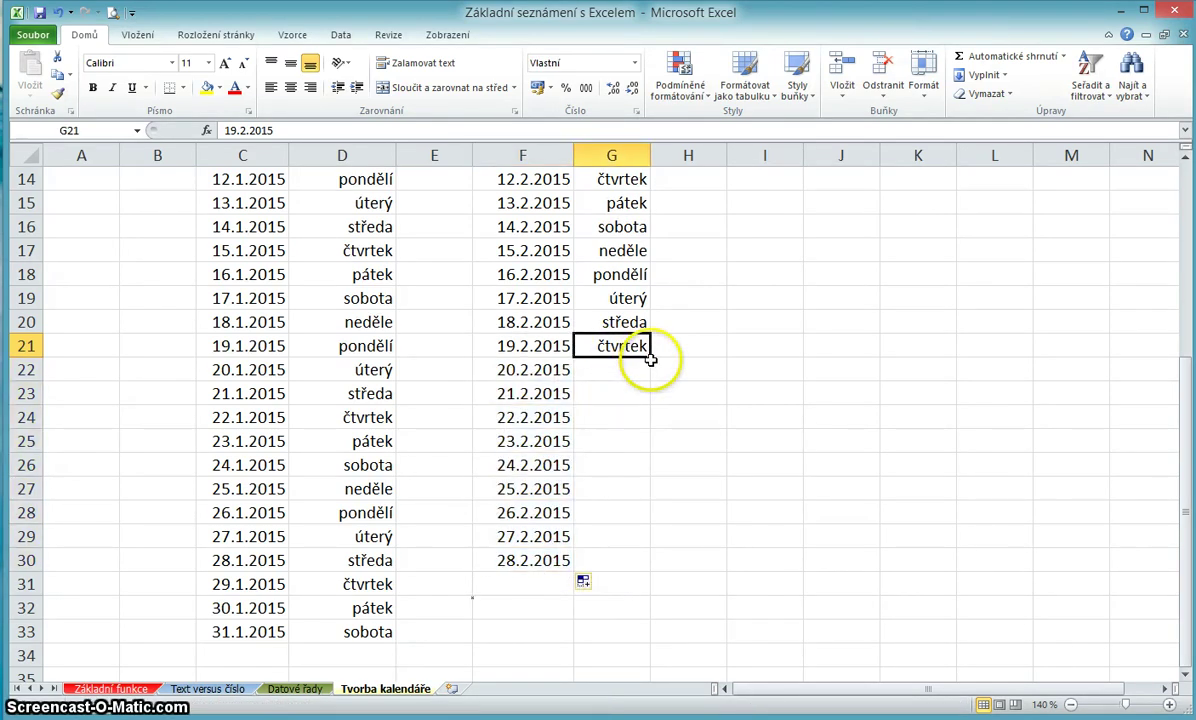
pyautogui.moveTo(648, 355); pyautogui.dragTo(611, 566)
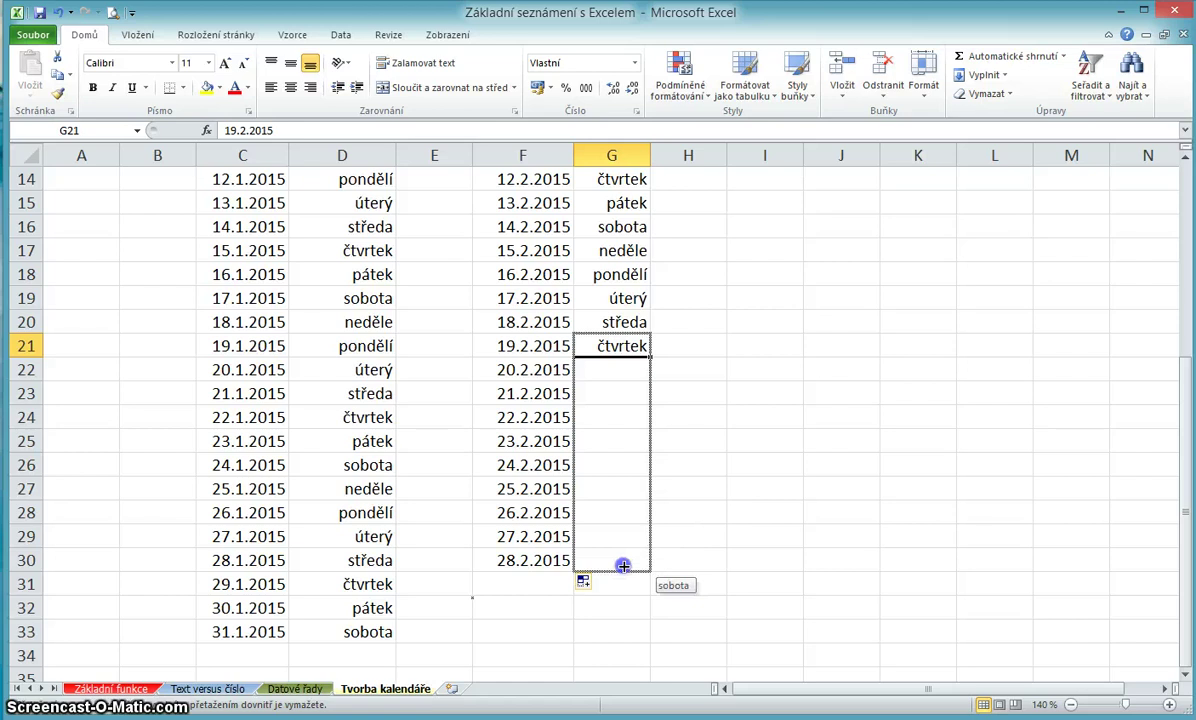
pyautogui.click(592, 593)
pyautogui.scroll(3, 552, 580)
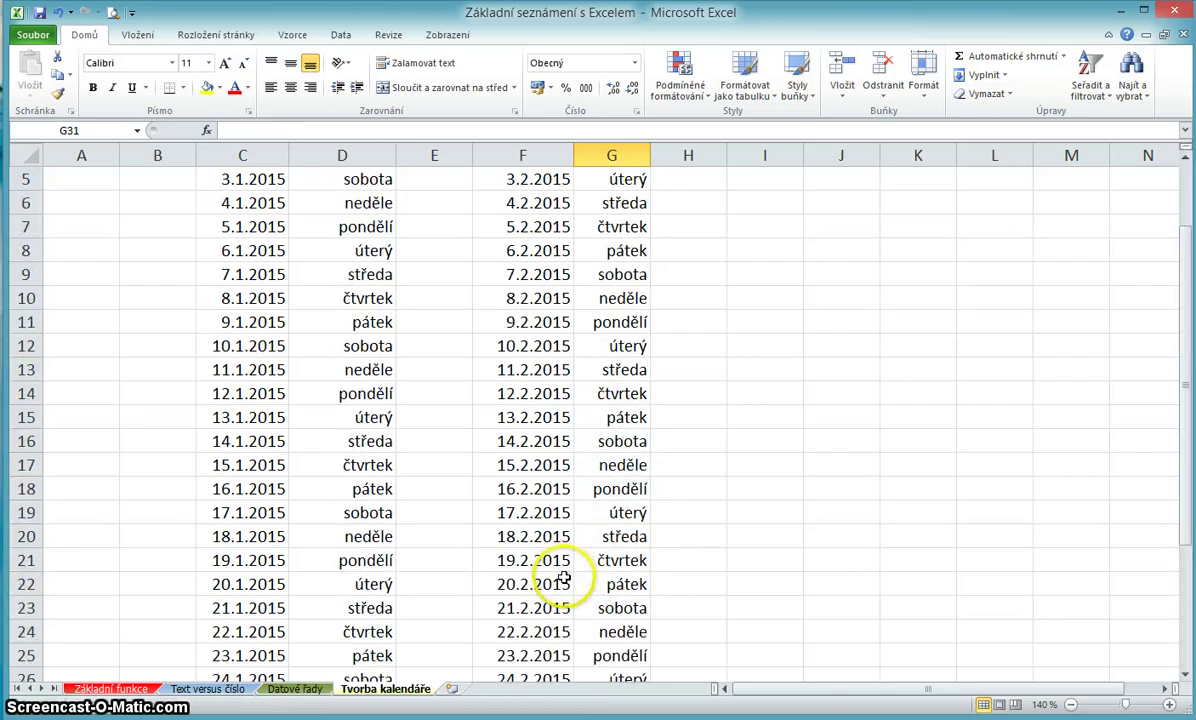
pyautogui.scroll(2, 545, 570)
# Enter 1.3.2015 in I3, fill through 31.3.2015 and autofit column I
pyautogui.click(755, 228)
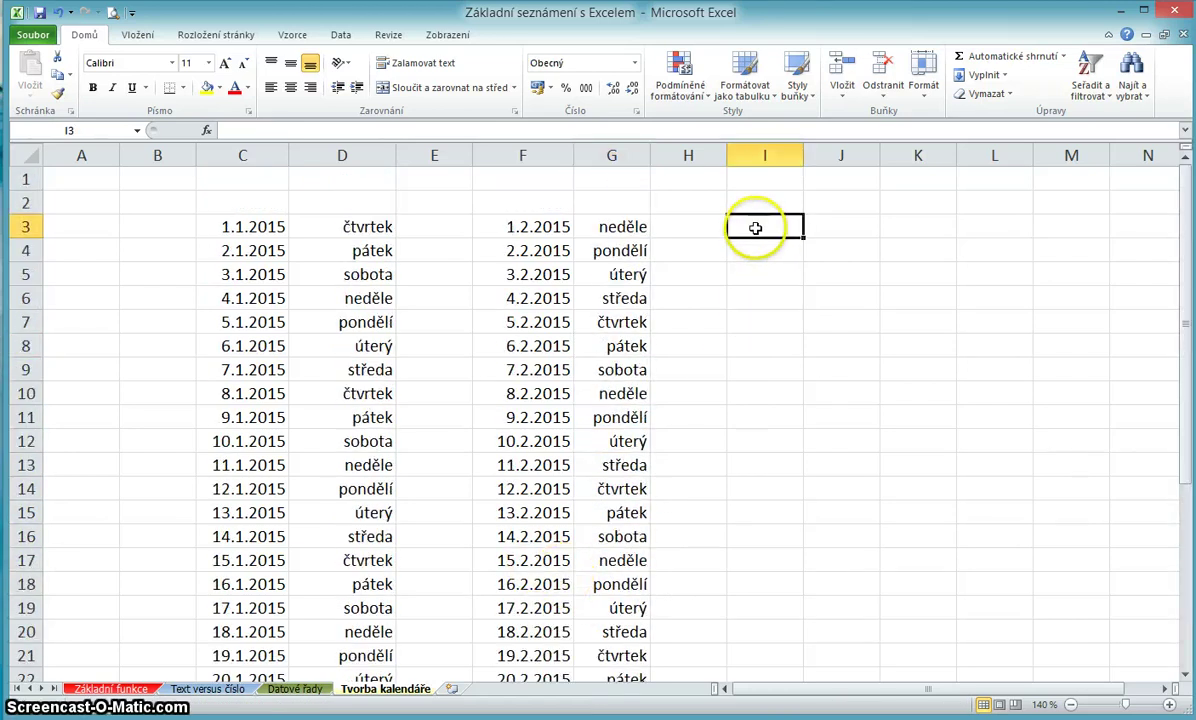
pyautogui.write('1.3.2015')
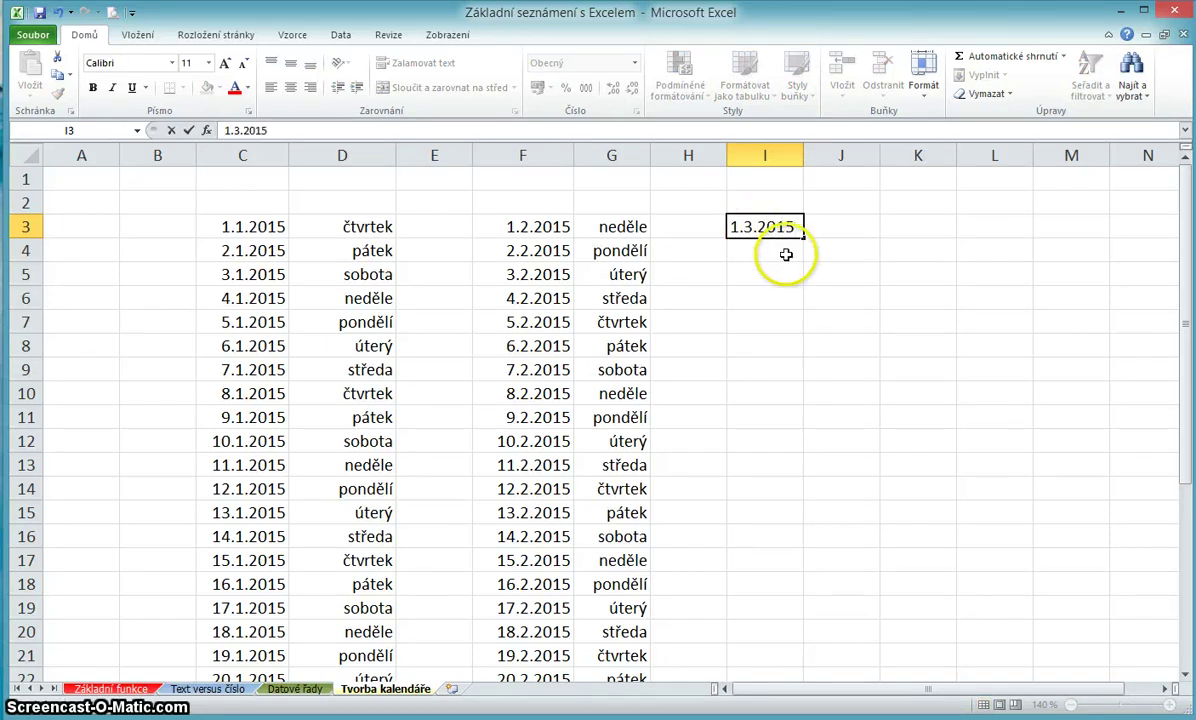
pyautogui.press('Return')
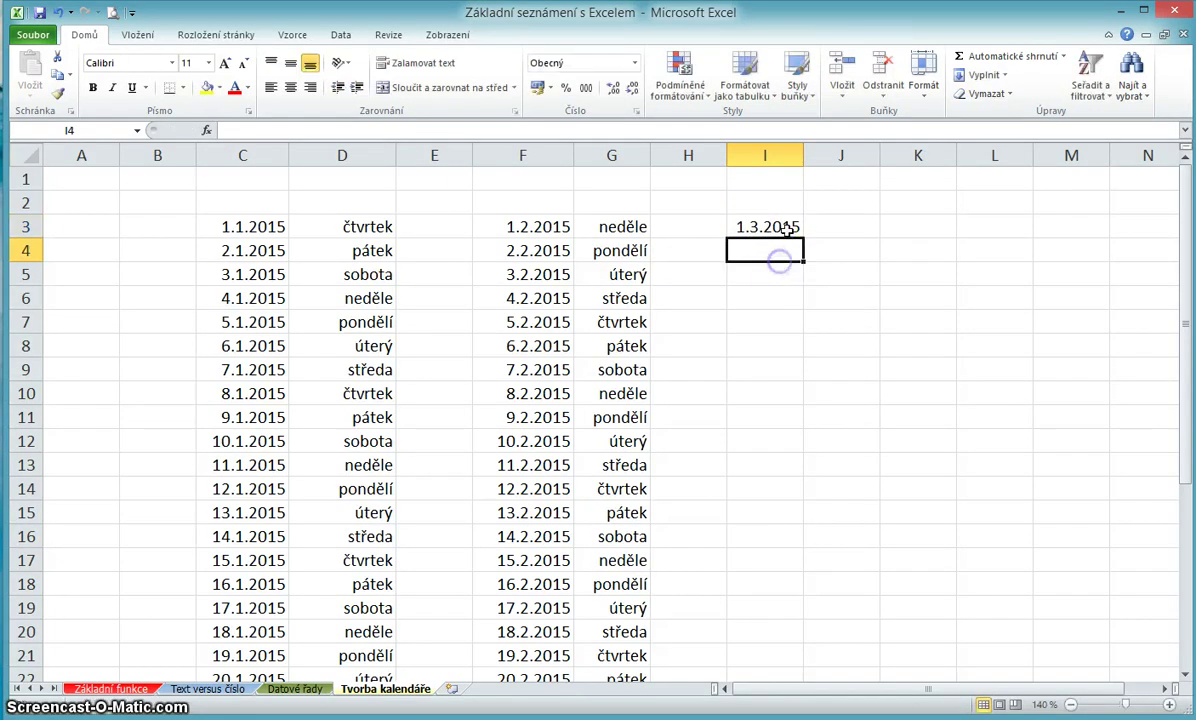
pyautogui.click(797, 231)
pyautogui.moveTo(803, 240); pyautogui.dragTo(788, 683)
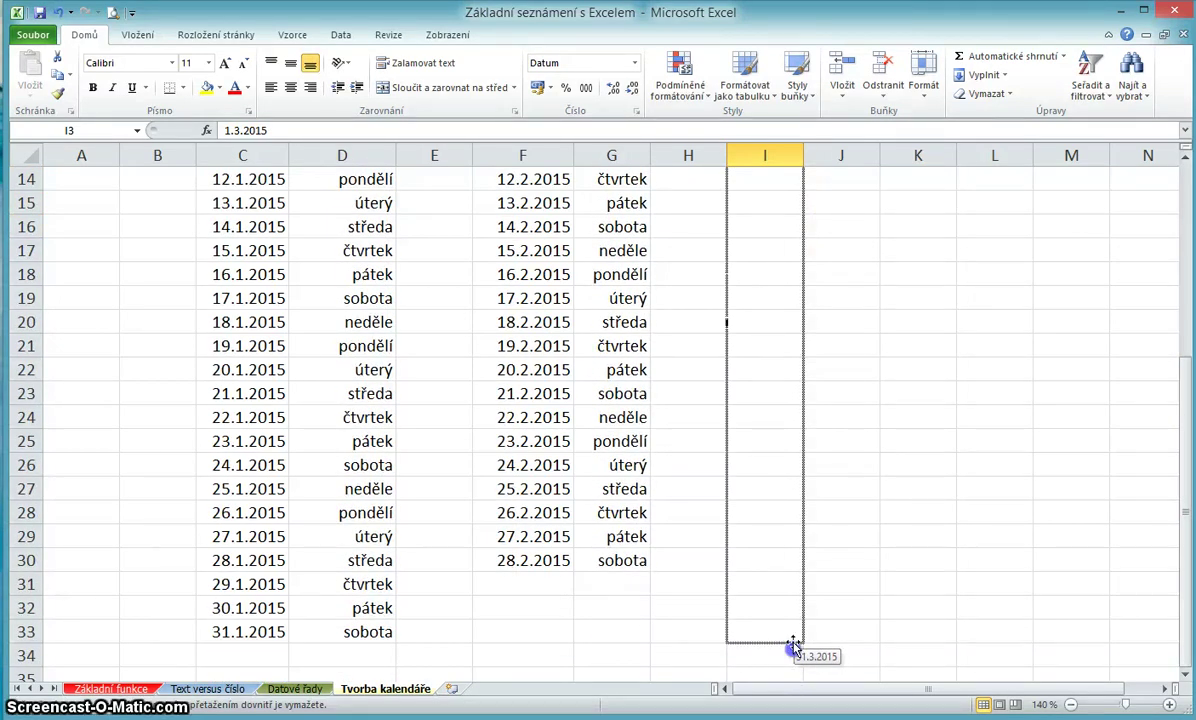
pyautogui.moveTo(793, 645); pyautogui.dragTo(793, 645)
pyautogui.doubleClick(803, 155)
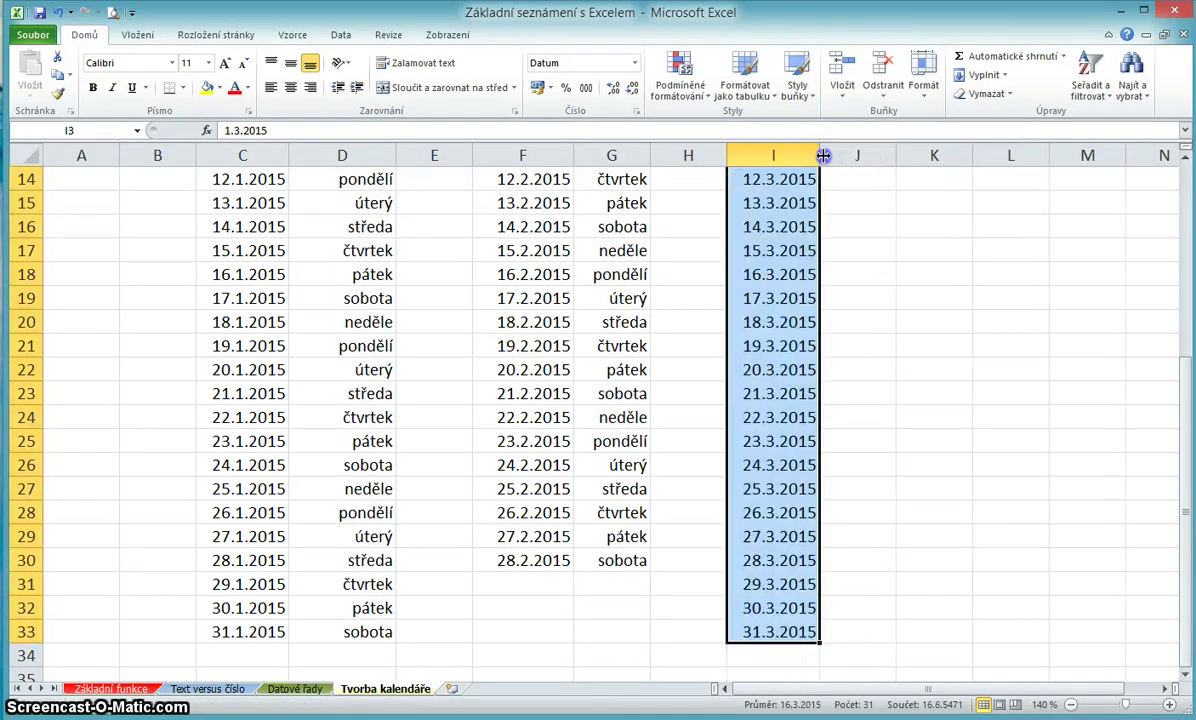
pyautogui.scroll(2, 860, 323)
pyautogui.scroll(3, 857, 323)
# Copy 1.3.2015 from I3 into J3
pyautogui.click(800, 226)
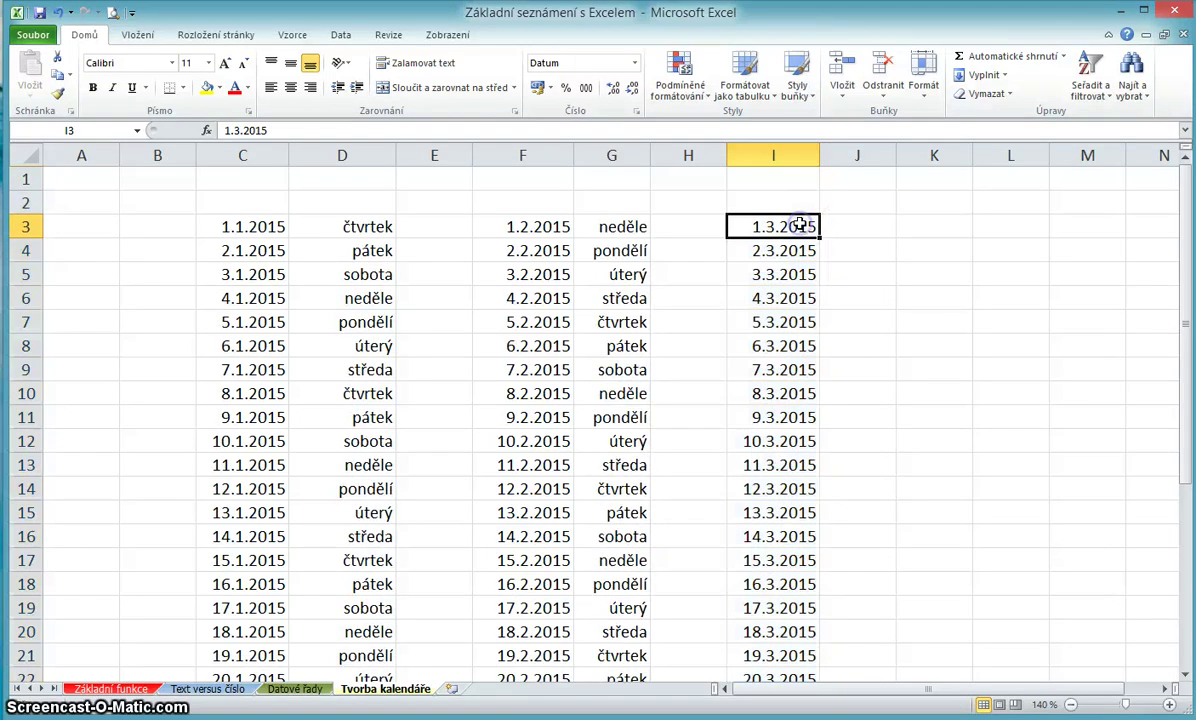
pyautogui.hotkey('ctrl', 'c')
pyautogui.click(850, 225)
pyautogui.hotkey('ctrl', 'v')
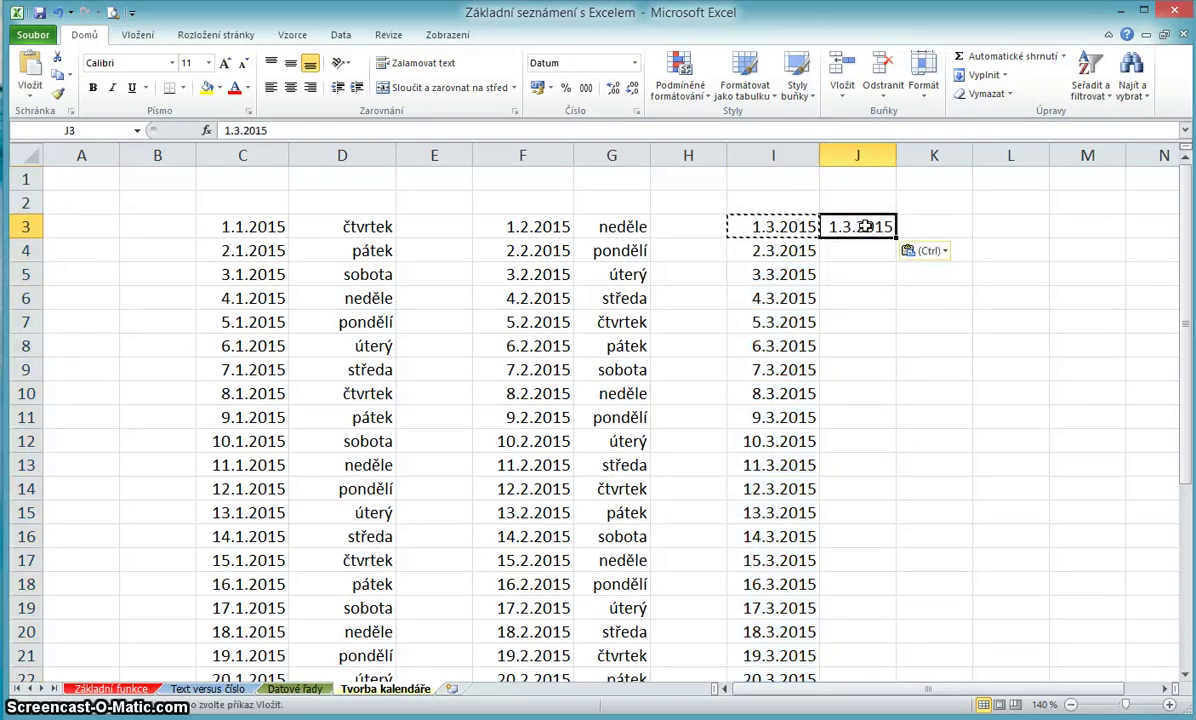
pyautogui.click(871, 269)
pyautogui.press('Escape')
pyautogui.click(866, 230)
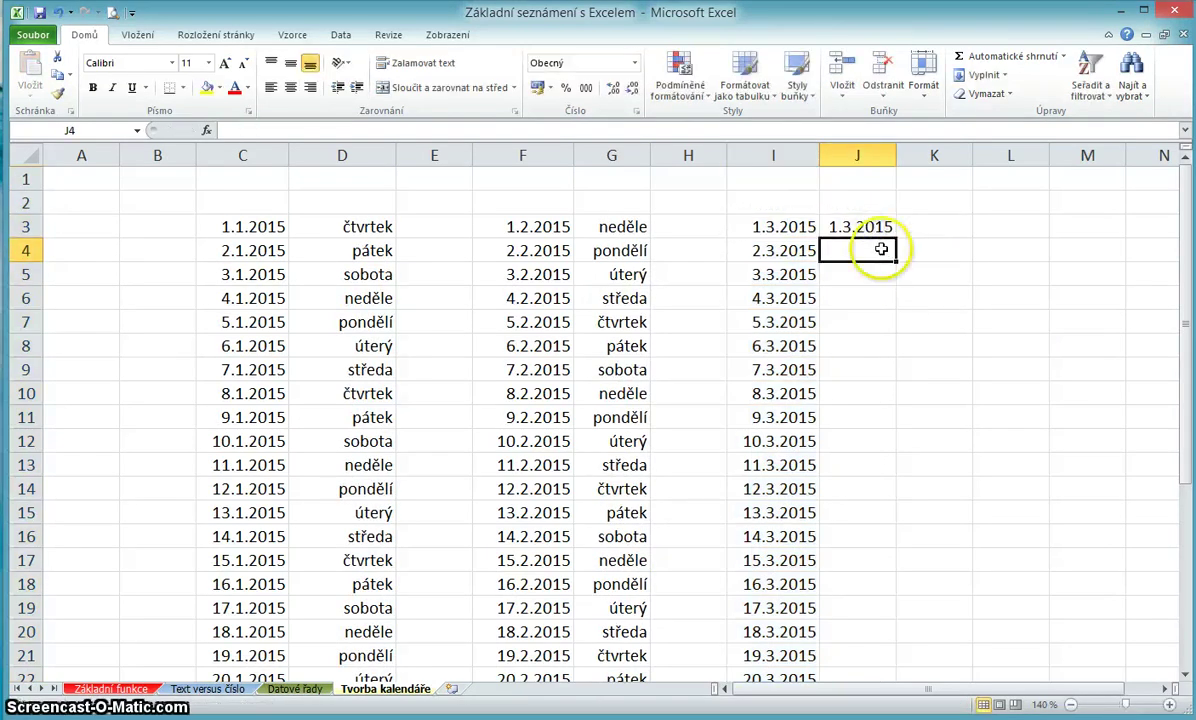
# Apply the custom number format dddd to J3 so it shows the weekday name
pyautogui.rightClick(870, 228)
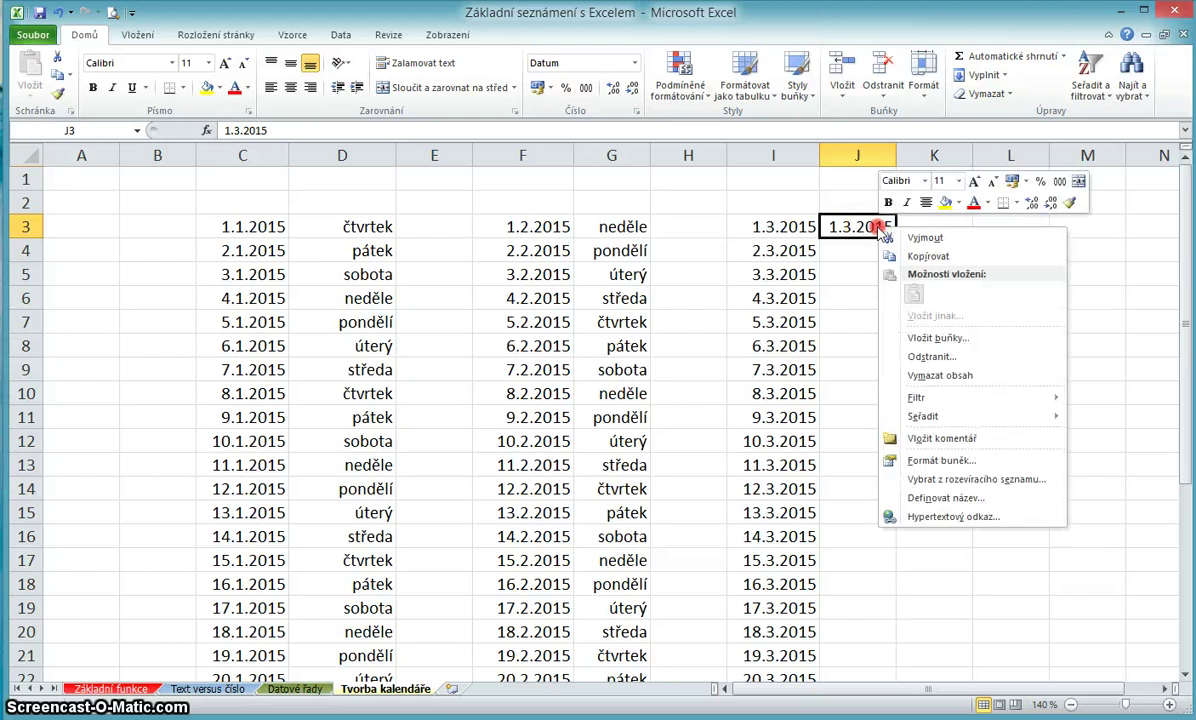
pyautogui.click(925, 460)
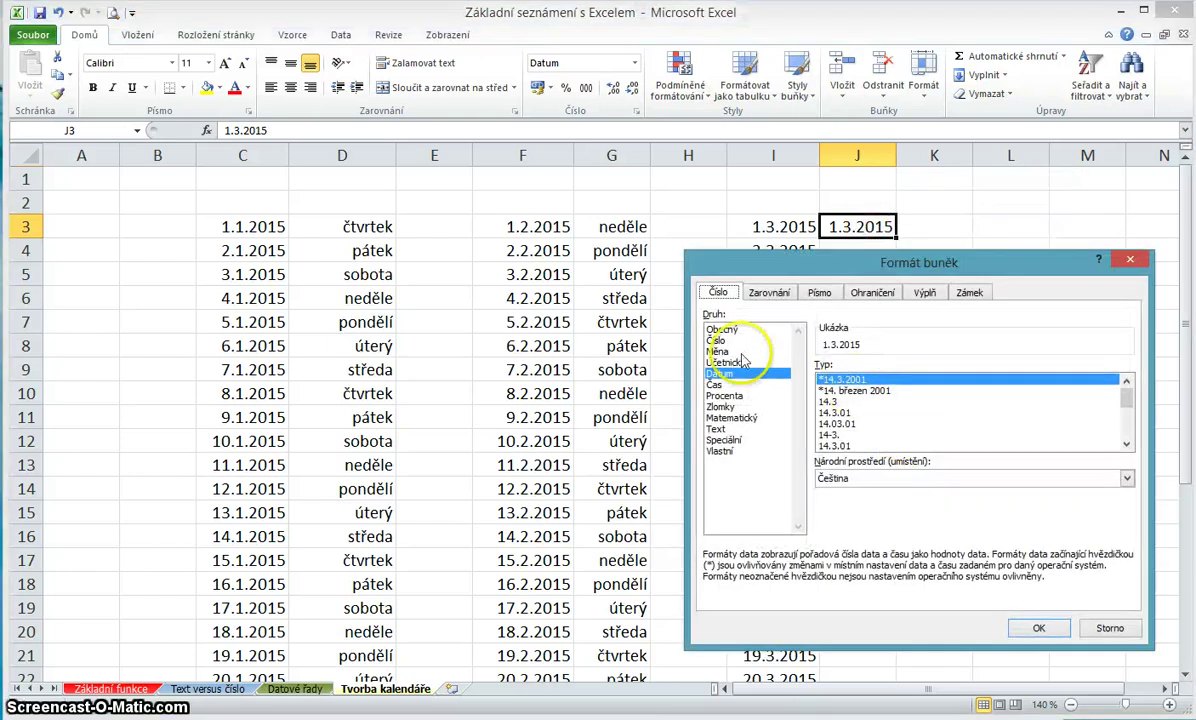
pyautogui.click(722, 452)
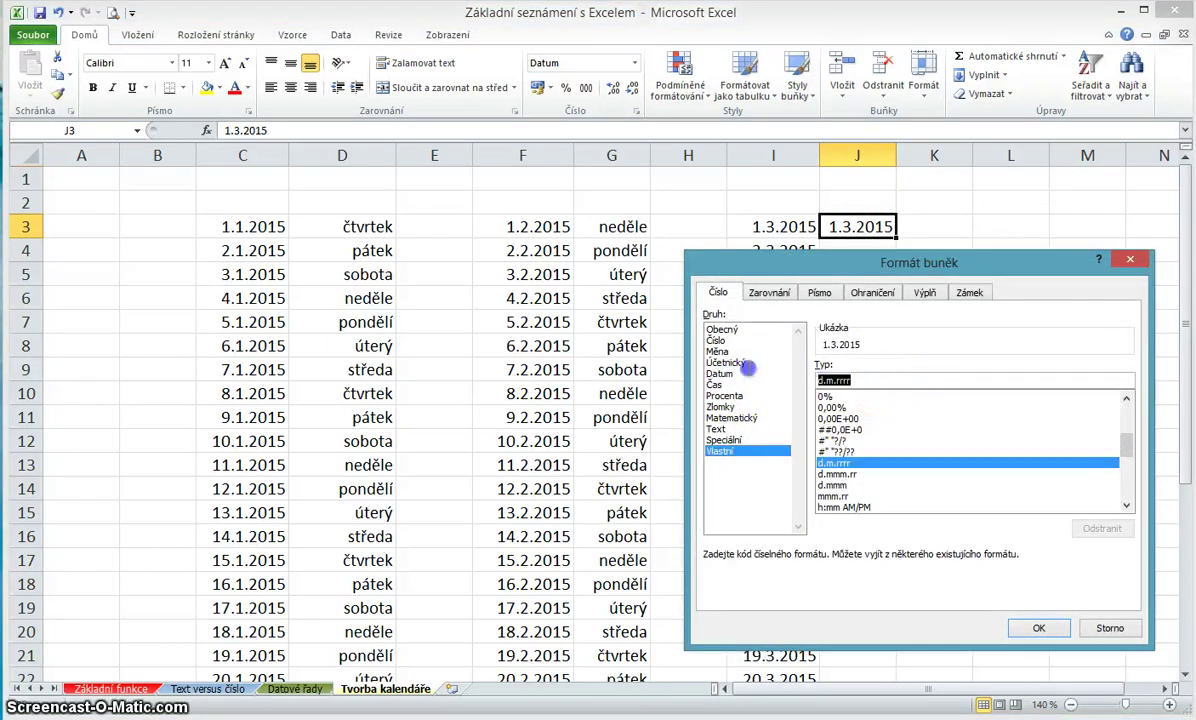
pyautogui.write('dddd')
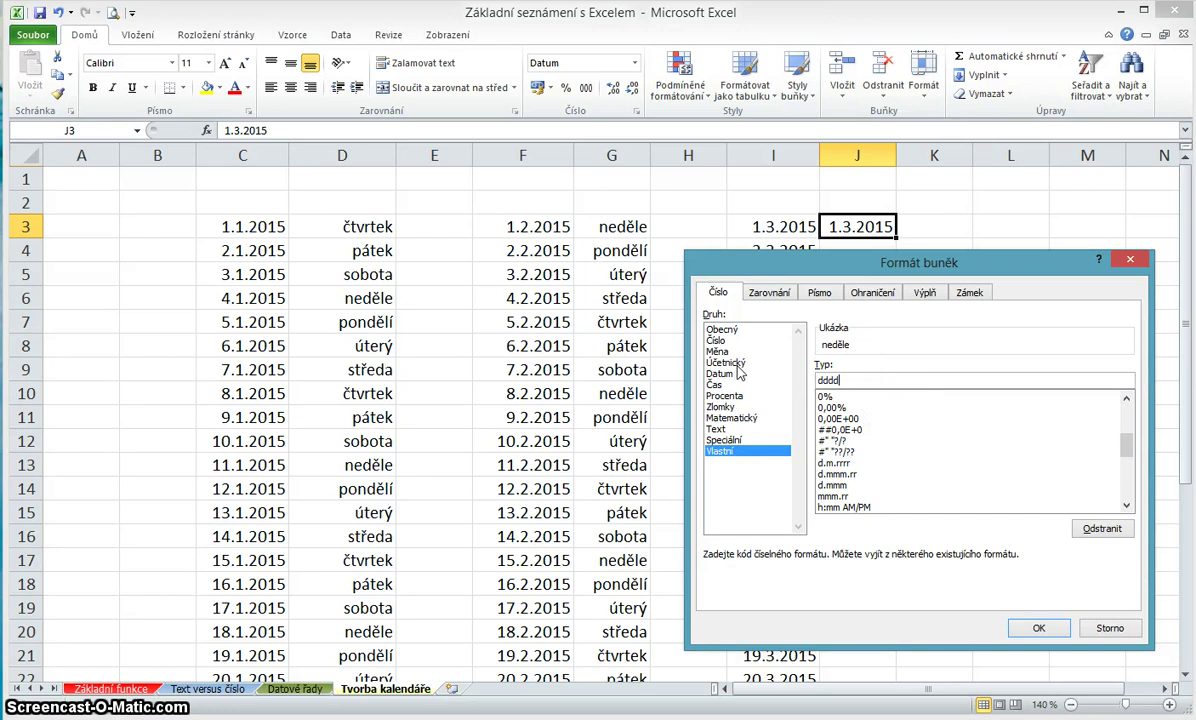
pyautogui.click(1037, 628)
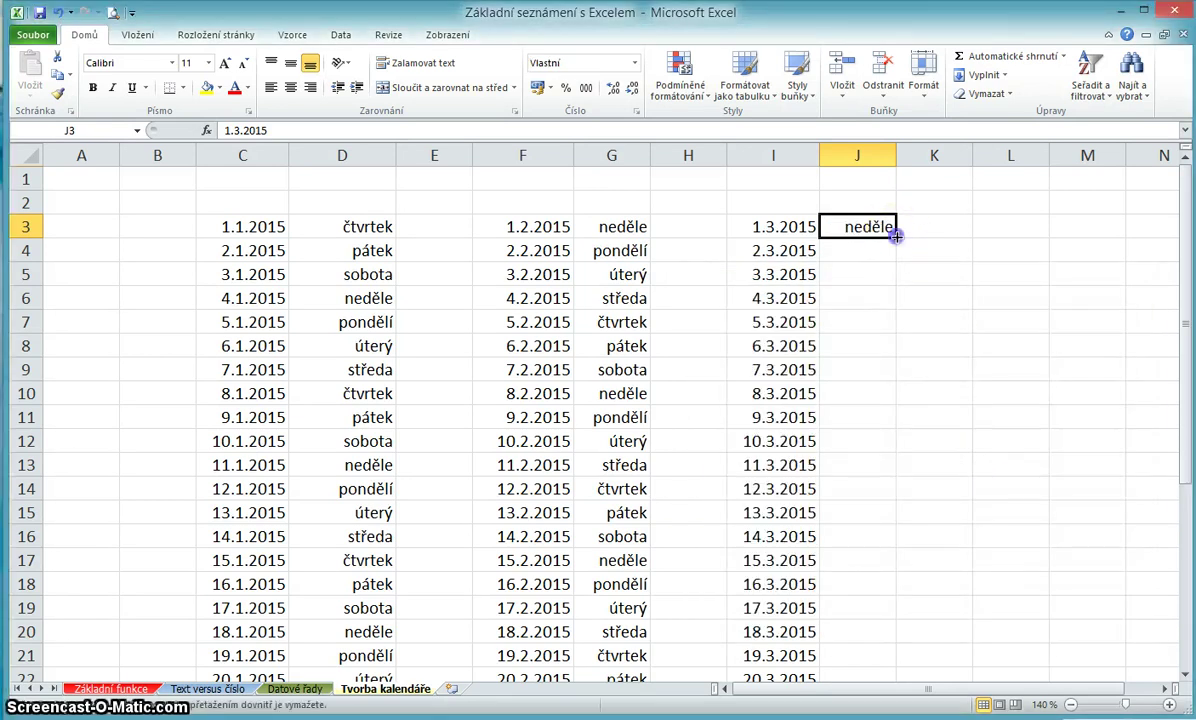
# Fill the March day names down to J33, then select the whole calendar C3:J33
pyautogui.moveTo(896, 235)
pyautogui.mouseDown()
pyautogui.moveTo(903, 689)
pyautogui.moveTo(905, 640)
pyautogui.mouseUp()
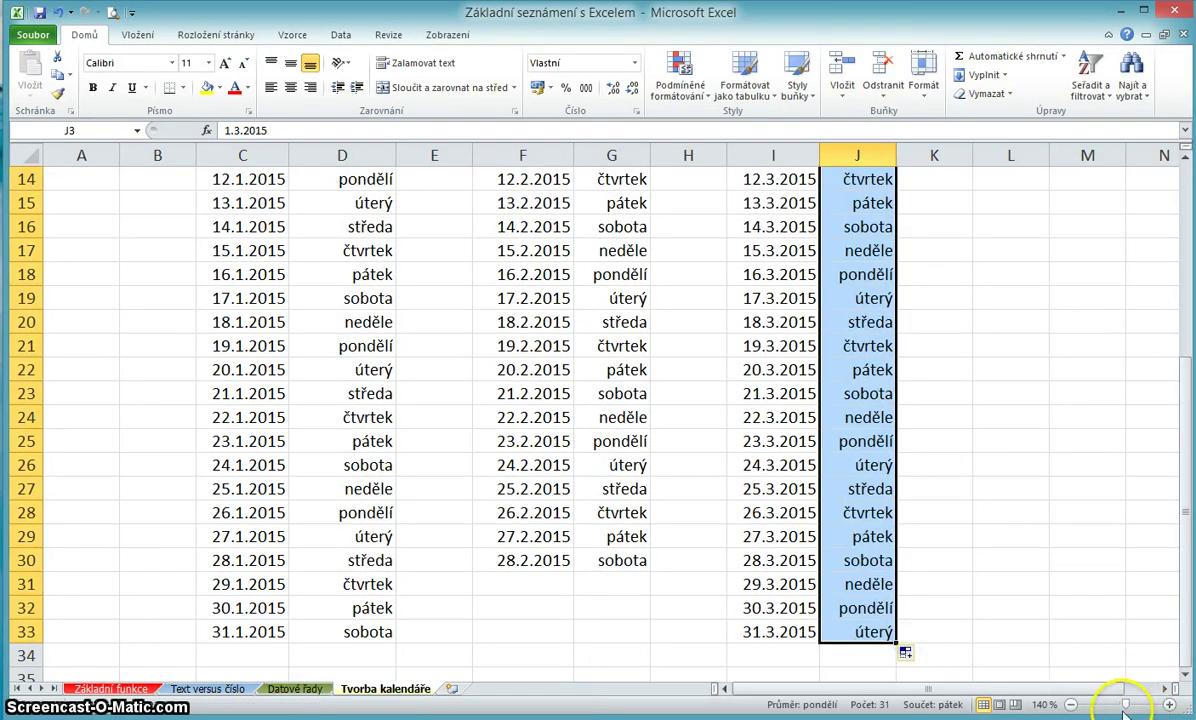
pyautogui.click(1072, 707)
pyautogui.click(1072, 707)
pyautogui.click(1072, 707)
pyautogui.click(1072, 707)
pyautogui.click(1072, 707)
pyautogui.click(1072, 707)
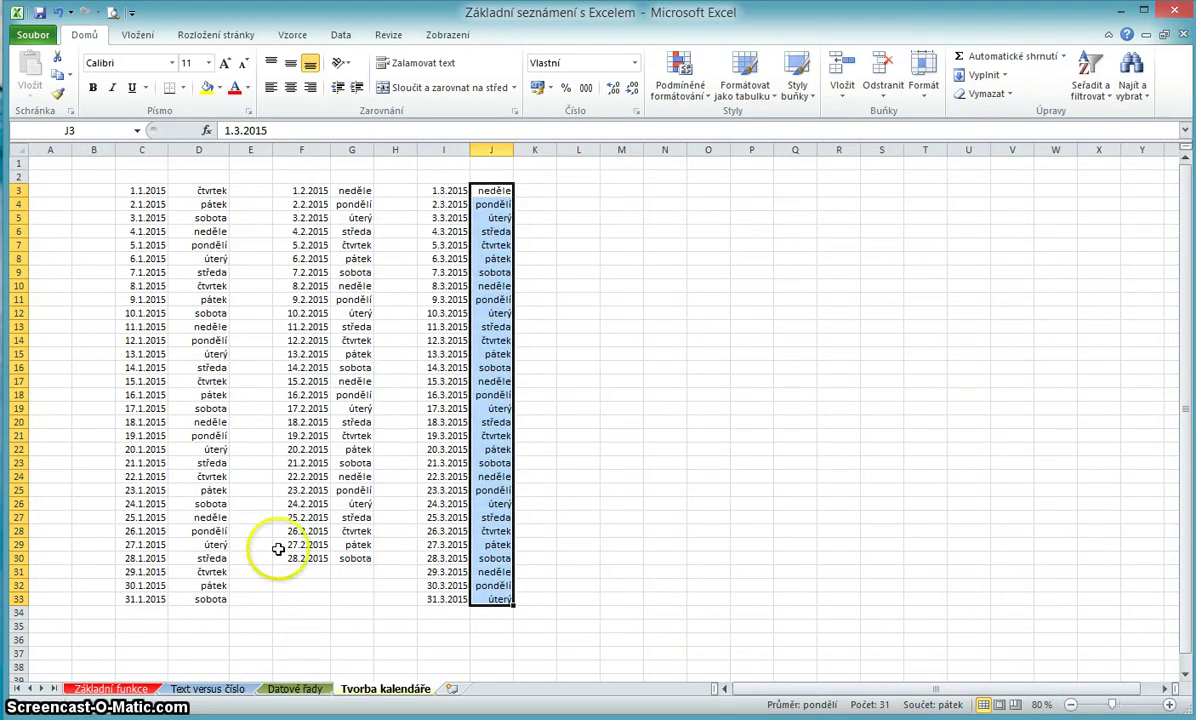
pyautogui.moveTo(139, 191); pyautogui.dragTo(493, 601)
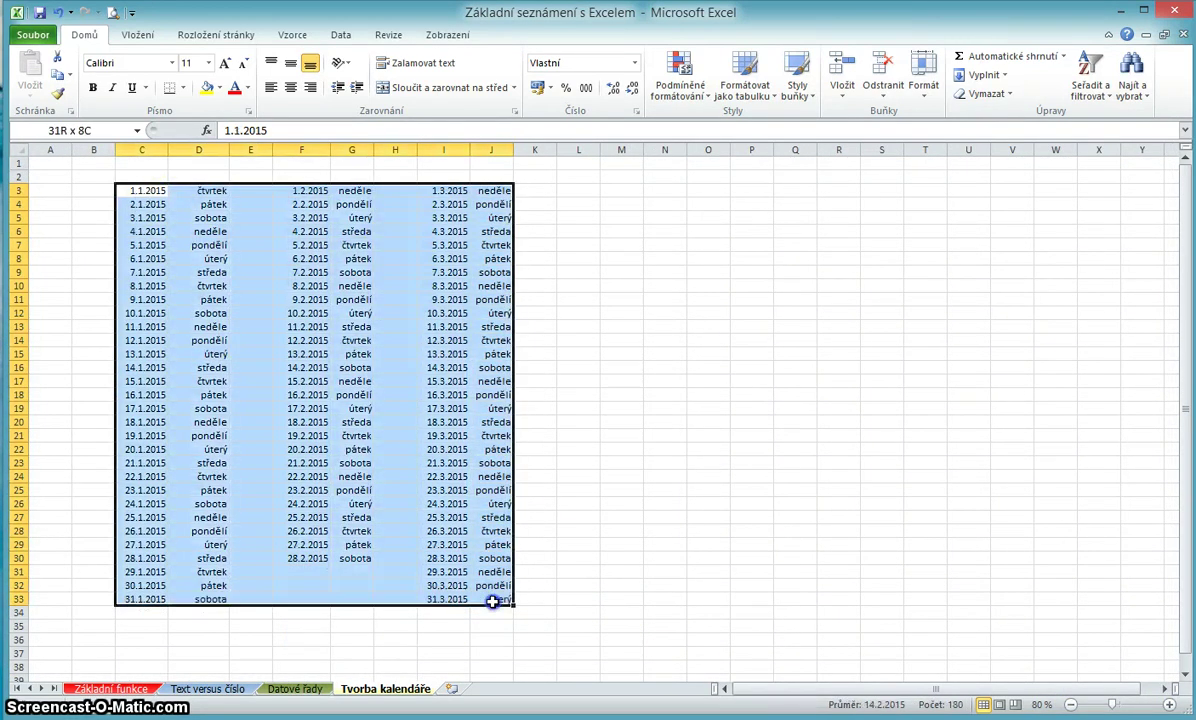